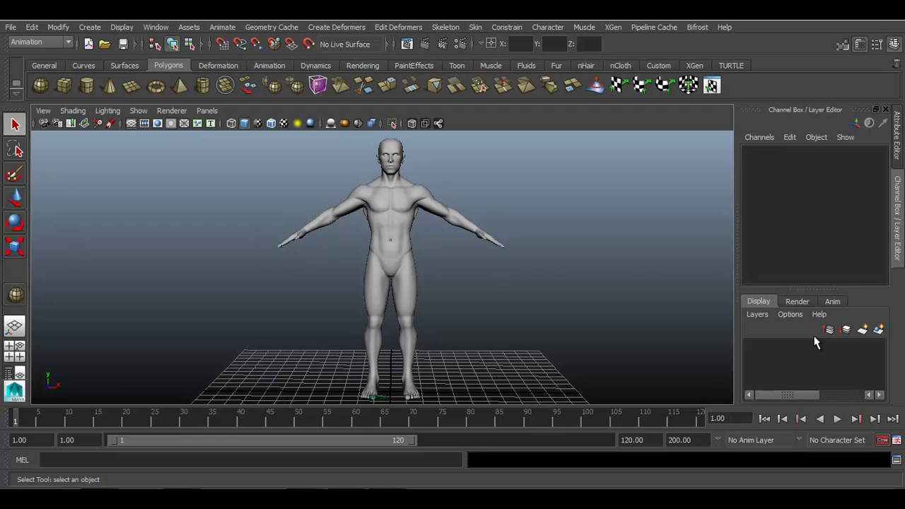
Step: Choose the Animation menu set and activate the Joint Tool
{"action": "left_click_drag", "start_coordinate": [705, 375], "coordinate": [431, 335], "text": "alt"}
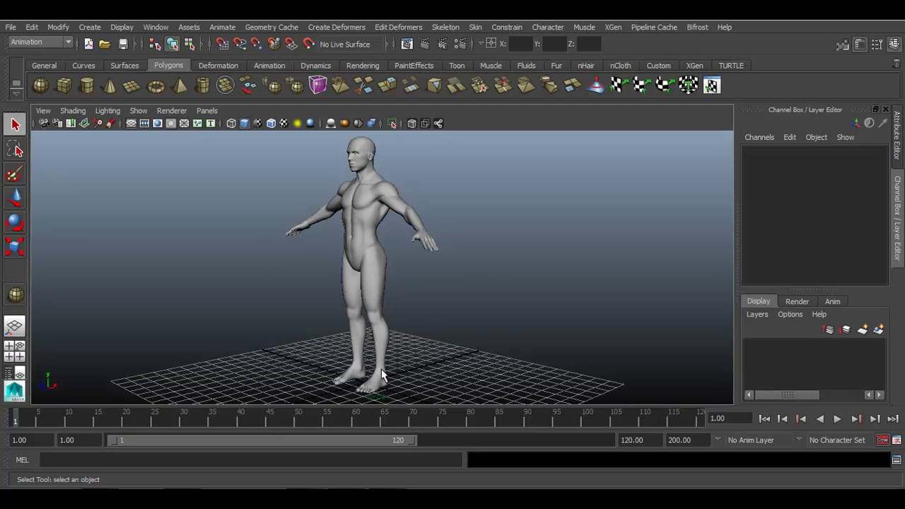
{"action": "left_click", "coordinate": [39, 42]}
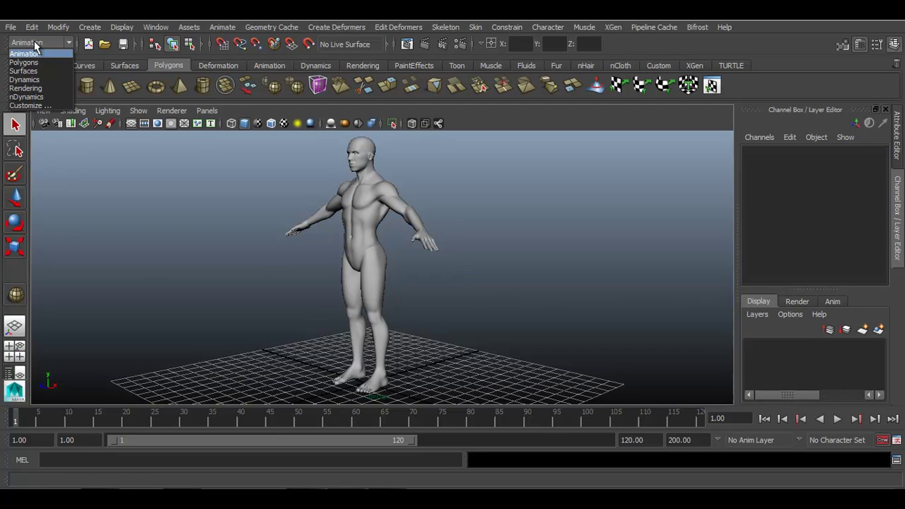
{"action": "left_click", "coordinate": [36, 57]}
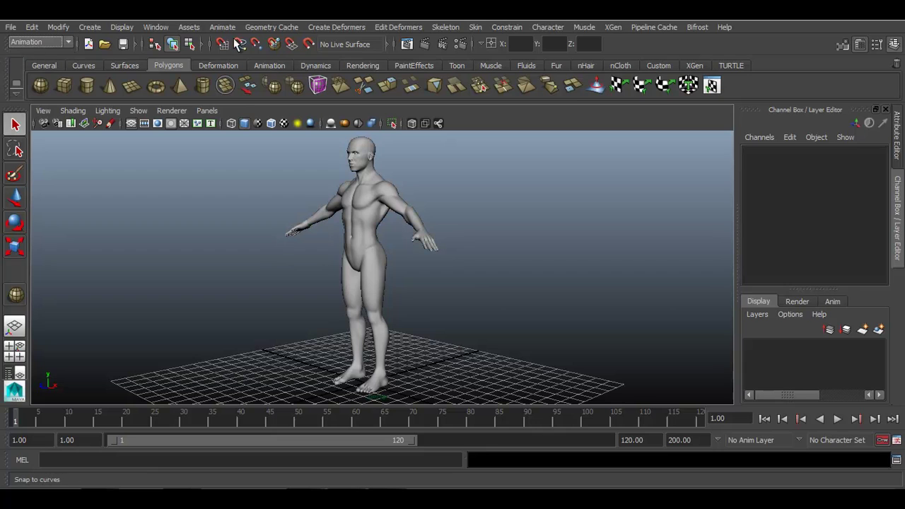
{"action": "left_click", "coordinate": [446, 27]}
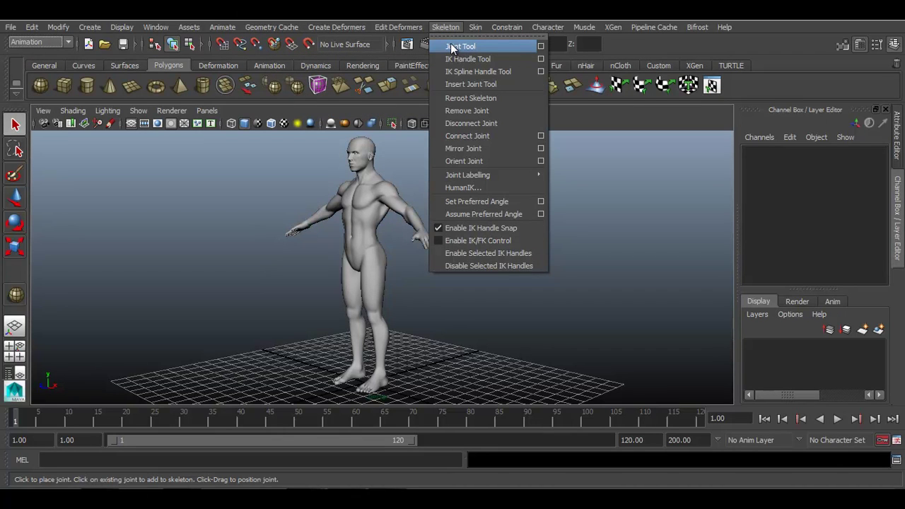
{"action": "left_click", "coordinate": [450, 45]}
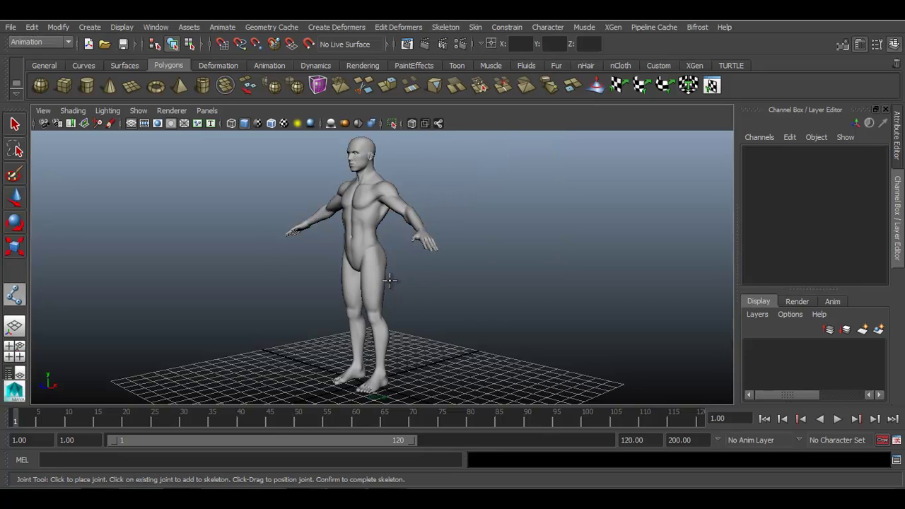
Step: Switch to the Right View and show the character's legs as a full-screen wireframe
{"action": "left_click_drag", "start_coordinate": [392, 280], "coordinate": [460, 276], "text": "alt"}
{"action": "key", "text": "space"}
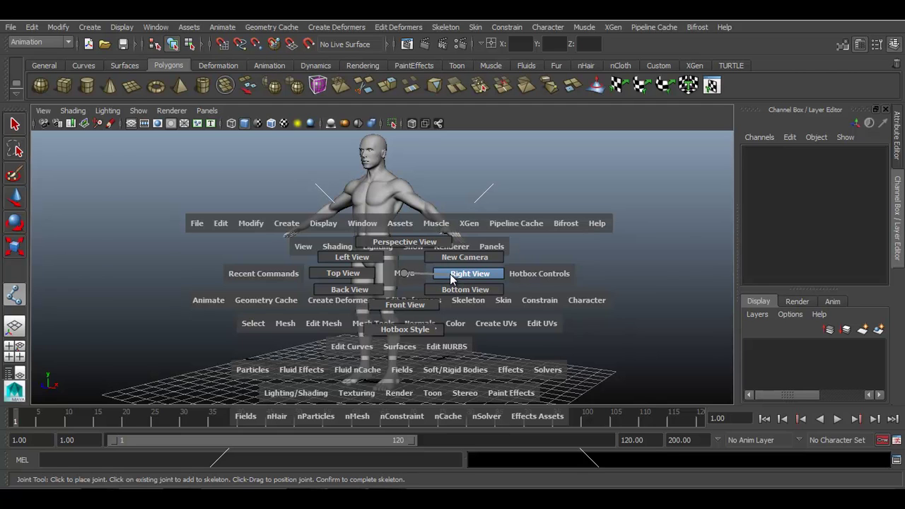
{"action": "left_click_drag", "start_coordinate": [460, 273], "coordinate": [450, 274]}
{"action": "middle_click_drag", "start_coordinate": [464, 238], "coordinate": [498, 391], "text": "alt"}
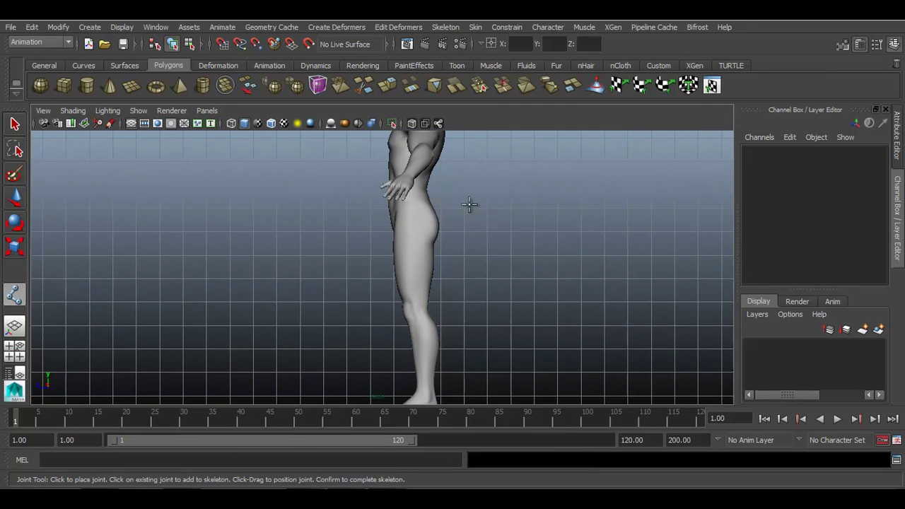
{"action": "scroll", "coordinate": [471, 205], "scroll_direction": "up", "scroll_amount": 3}
{"action": "scroll", "coordinate": [466, 222], "scroll_direction": "up", "scroll_amount": 2}
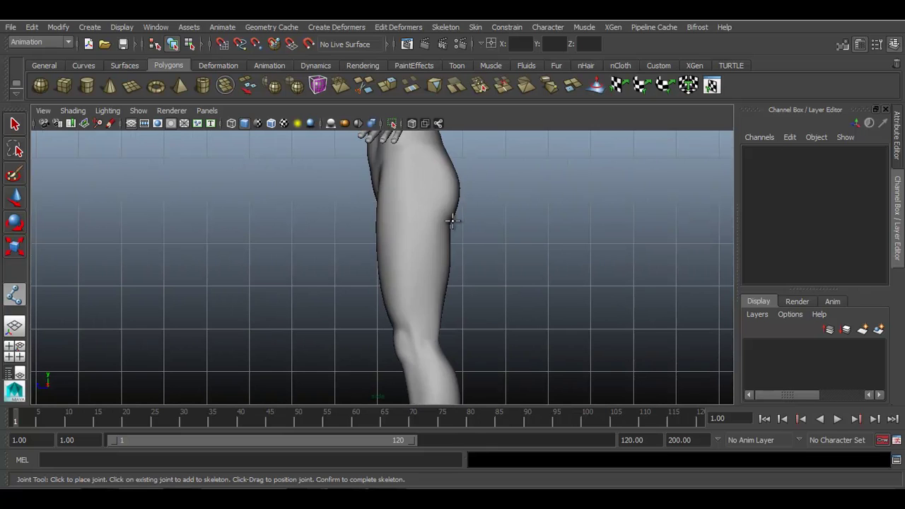
{"action": "key", "text": "4"}
{"action": "scroll", "coordinate": [439, 251], "scroll_direction": "down", "scroll_amount": 2}
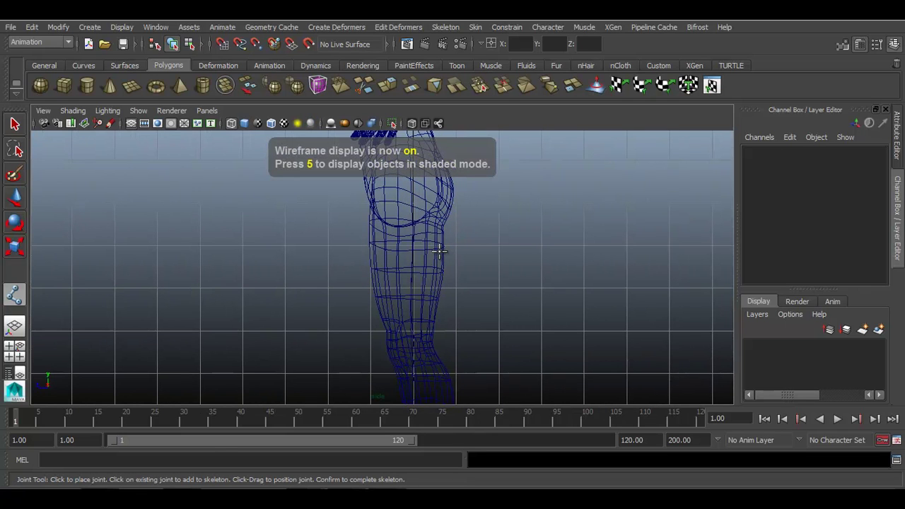
{"action": "key", "text": "ctrl+space"}
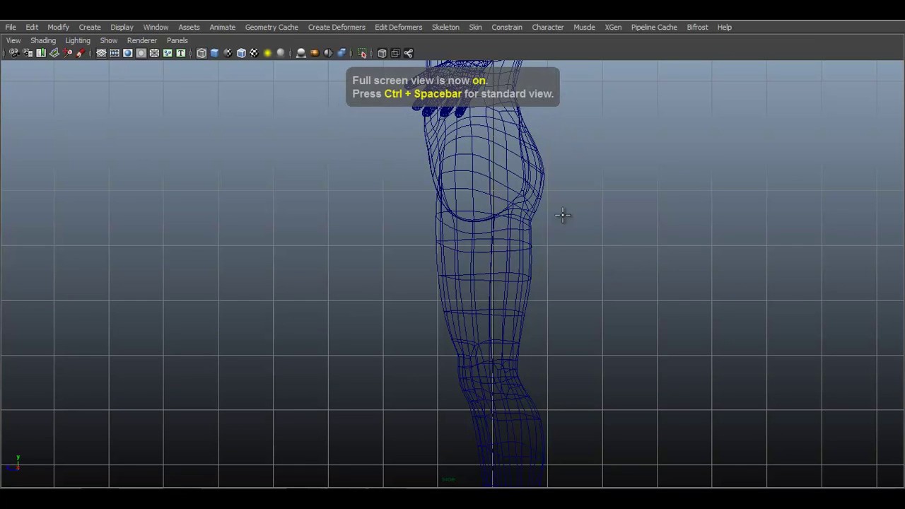
{"action": "middle_click_drag", "start_coordinate": [562, 217], "coordinate": [521, 245], "text": "alt"}
{"action": "scroll", "coordinate": [537, 269], "scroll_direction": "up", "scroll_amount": 4}
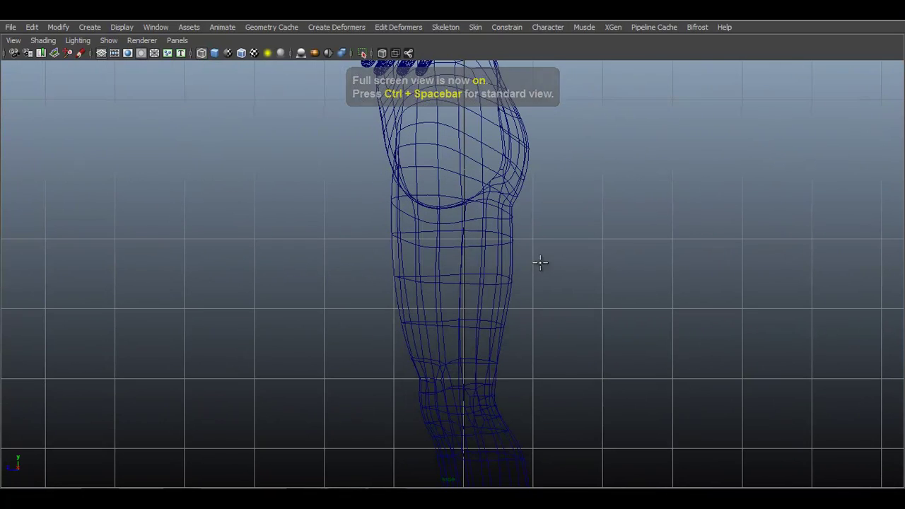
Step: Place a hip joint inside the upper thigh and a knee joint just behind the kneecap
{"action": "left_click", "coordinate": [450, 170]}
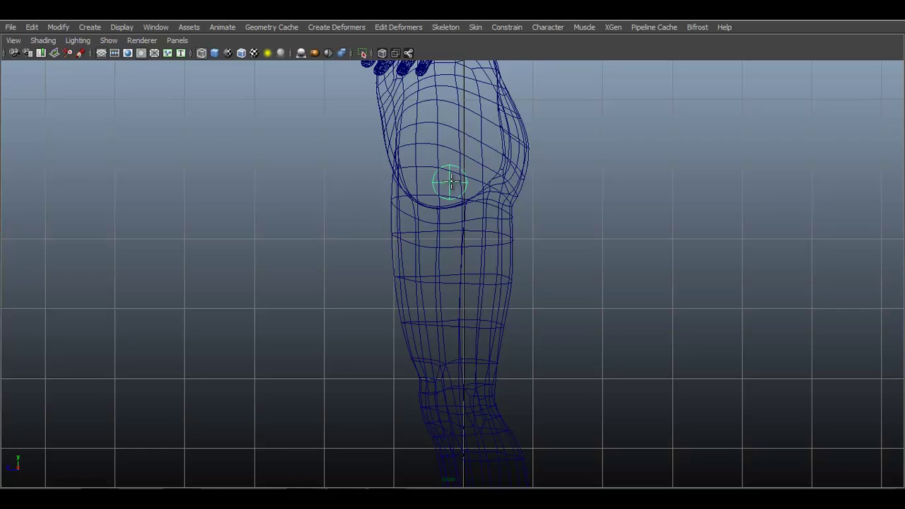
{"action": "middle_click_drag", "start_coordinate": [459, 297], "coordinate": [474, 242], "text": "alt"}
{"action": "left_click_drag", "start_coordinate": [463, 288], "coordinate": [466, 310]}
{"action": "left_click_drag", "start_coordinate": [467, 262], "coordinate": [471, 309]}
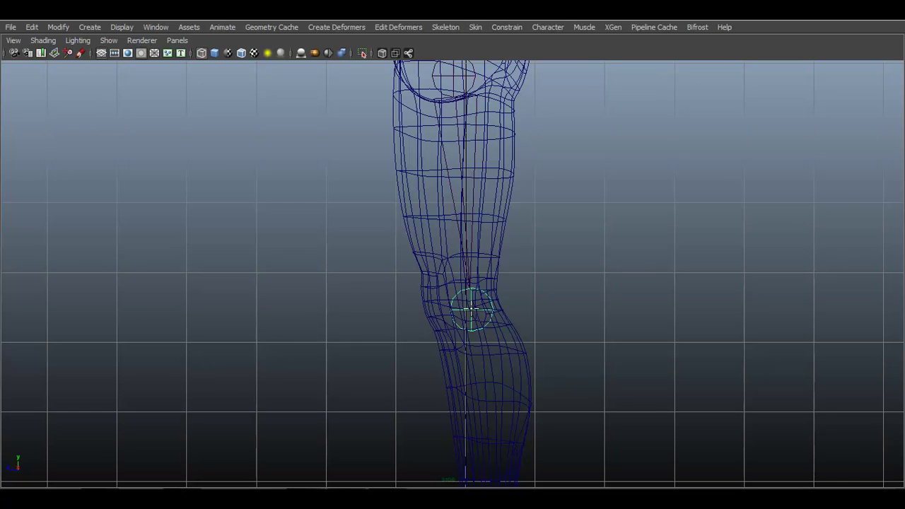
{"action": "left_click_drag", "start_coordinate": [472, 309], "coordinate": [449, 305]}
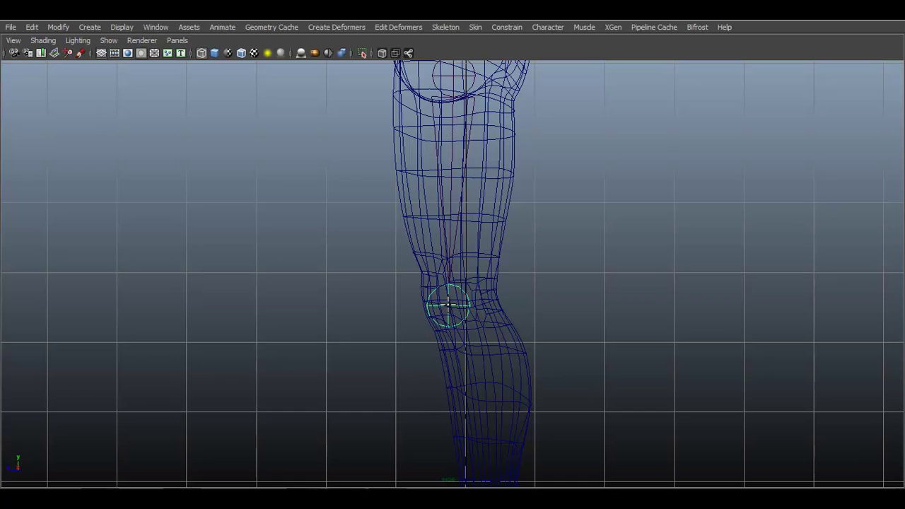
Step: Add an ankle joint to the chain at the centre of the ankle
{"action": "scroll", "coordinate": [497, 388], "scroll_direction": "down", "scroll_amount": 3}
{"action": "middle_click_drag", "start_coordinate": [497, 389], "coordinate": [472, 237], "text": "alt"}
{"action": "right_click_drag", "start_coordinate": [472, 238], "coordinate": [570, 420], "text": "alt"}
{"action": "middle_click_drag", "start_coordinate": [503, 376], "coordinate": [500, 339], "text": "alt"}
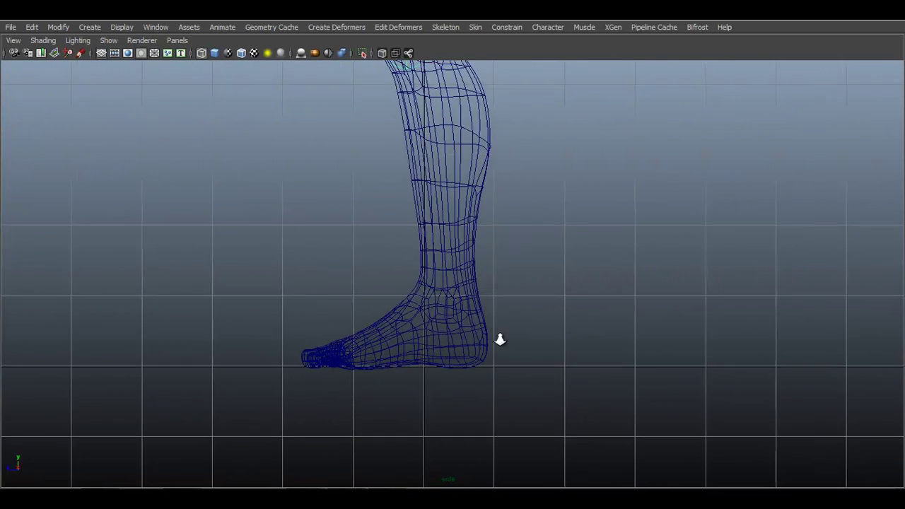
{"action": "right_click_drag", "start_coordinate": [500, 340], "coordinate": [606, 454], "text": "alt"}
{"action": "left_click", "coordinate": [456, 245]}
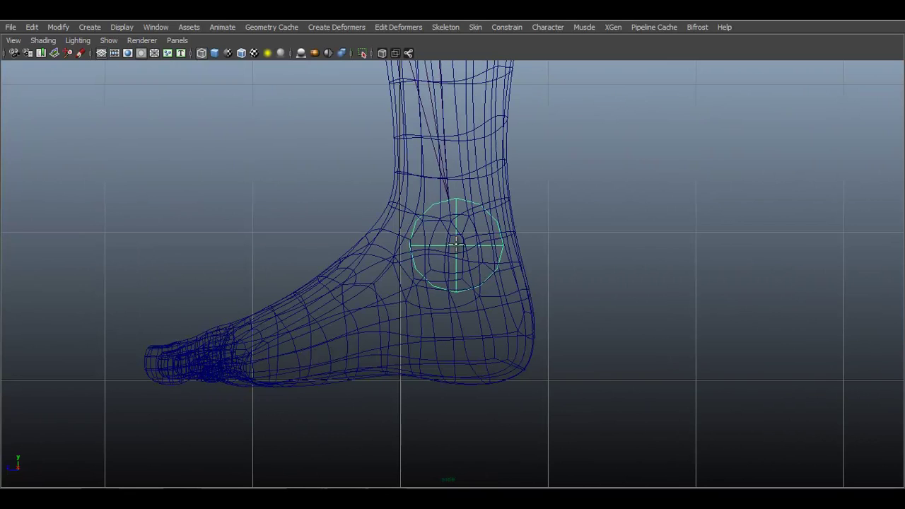
{"action": "mouse_move", "coordinate": [456, 244]}
{"action": "left_mouse_down"}
{"action": "mouse_move", "coordinate": [444, 250]}
{"action": "mouse_move", "coordinate": [457, 254]}
{"action": "left_mouse_up"}
Step: Add a joint in the middle of the foot and an end joint at the tip of the toes
{"action": "middle_click_drag", "start_coordinate": [485, 351], "coordinate": [501, 341], "text": "alt"}
{"action": "right_click_drag", "start_coordinate": [501, 342], "coordinate": [440, 389], "text": "alt"}
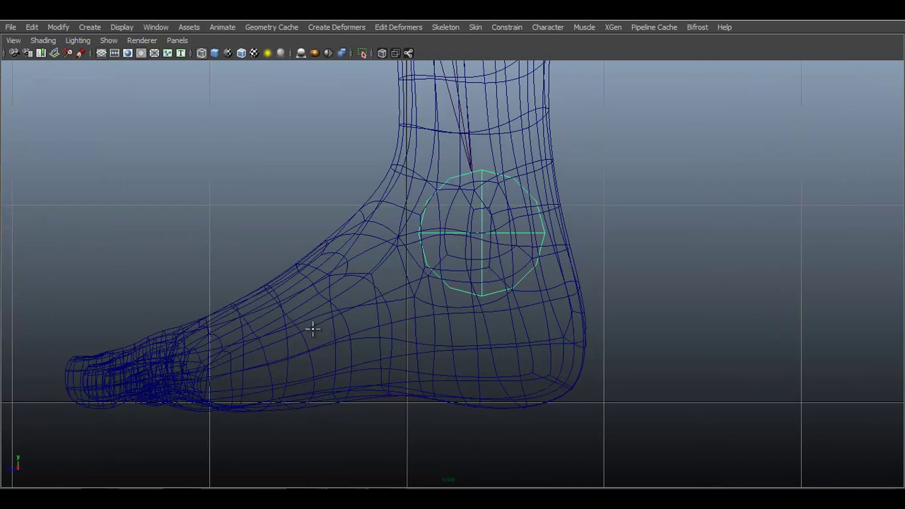
{"action": "left_click", "coordinate": [314, 320]}
{"action": "left_click_drag", "start_coordinate": [314, 320], "coordinate": [315, 328]}
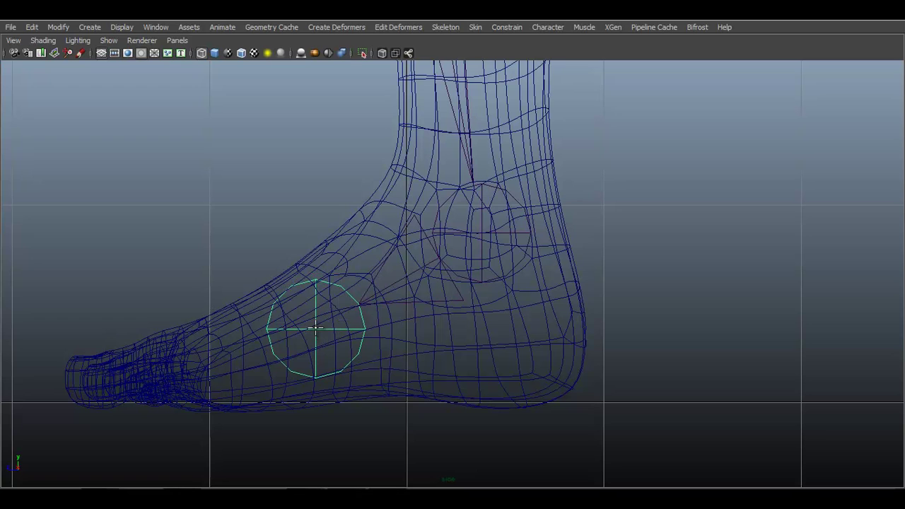
{"action": "left_click", "coordinate": [87, 381]}
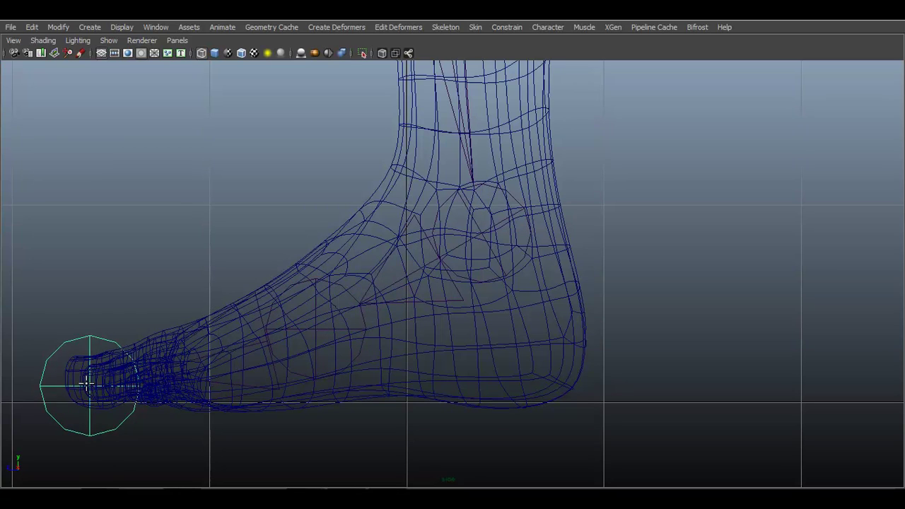
{"action": "left_click_drag", "start_coordinate": [85, 380], "coordinate": [87, 380]}
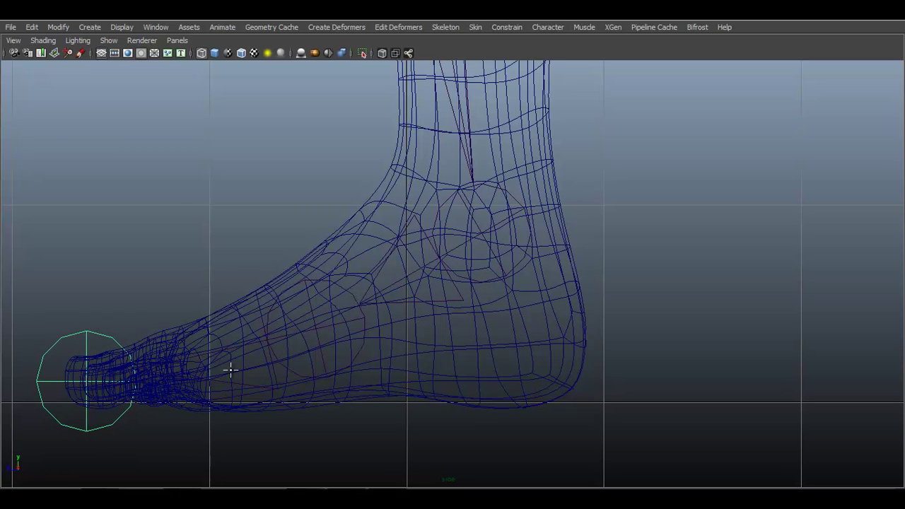
Step: Complete the joint chain, return to the perspective view and move the chain sideways into the character's left leg
{"action": "middle_click_drag", "start_coordinate": [344, 323], "coordinate": [365, 326], "text": "alt"}
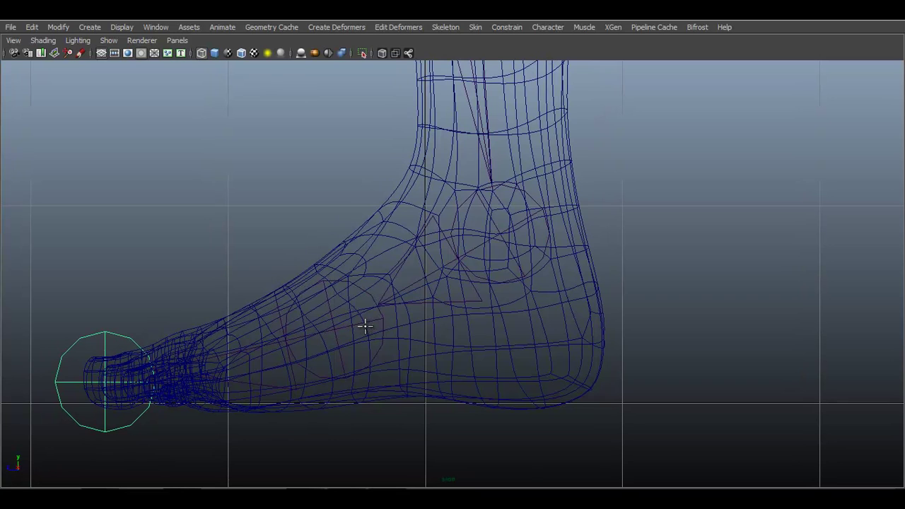
{"action": "key", "text": "space"}
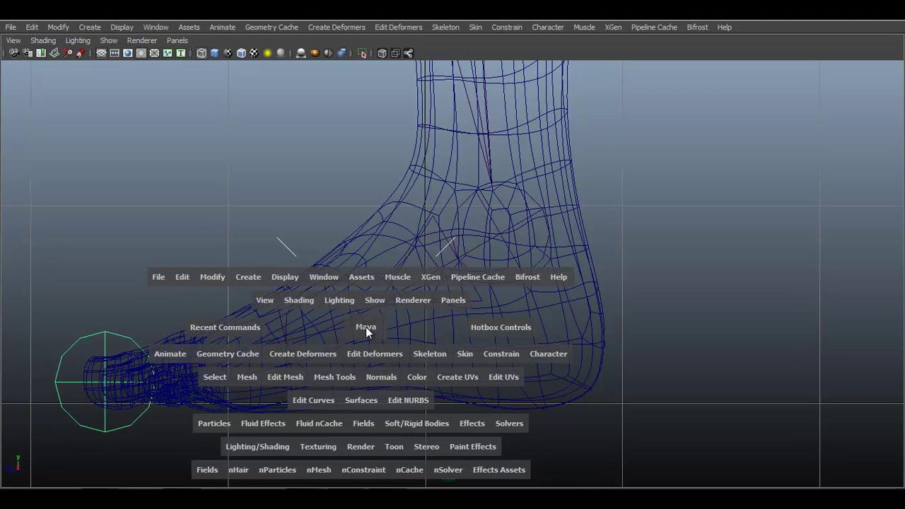
{"action": "left_click_drag", "start_coordinate": [366, 327], "coordinate": [519, 370]}
{"action": "key", "text": "Return"}
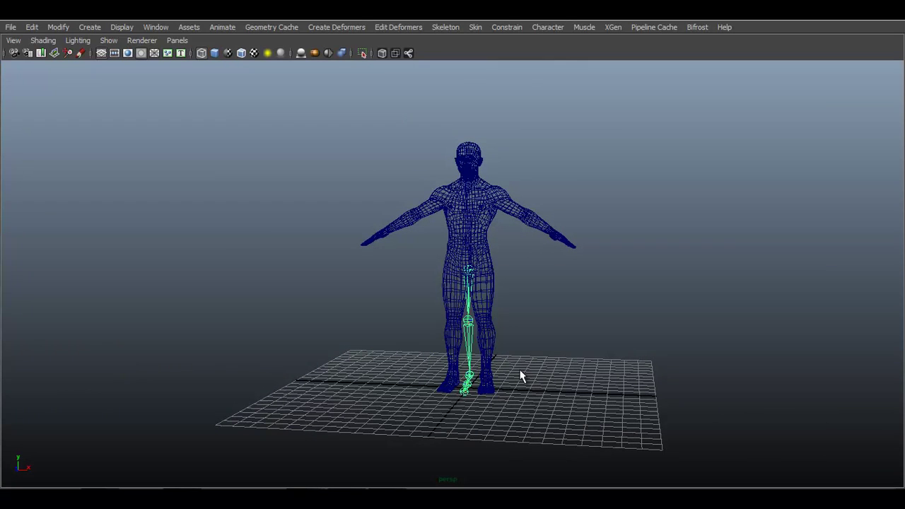
{"action": "key", "text": "w"}
{"action": "left_click_drag", "start_coordinate": [517, 293], "coordinate": [559, 280], "text": "alt"}
Step: Display the model shaded with wireframe on shaded, and turn on X-ray joints
{"action": "key", "text": "5"}
{"action": "scroll", "coordinate": [521, 311], "scroll_direction": "up", "scroll_amount": 5}
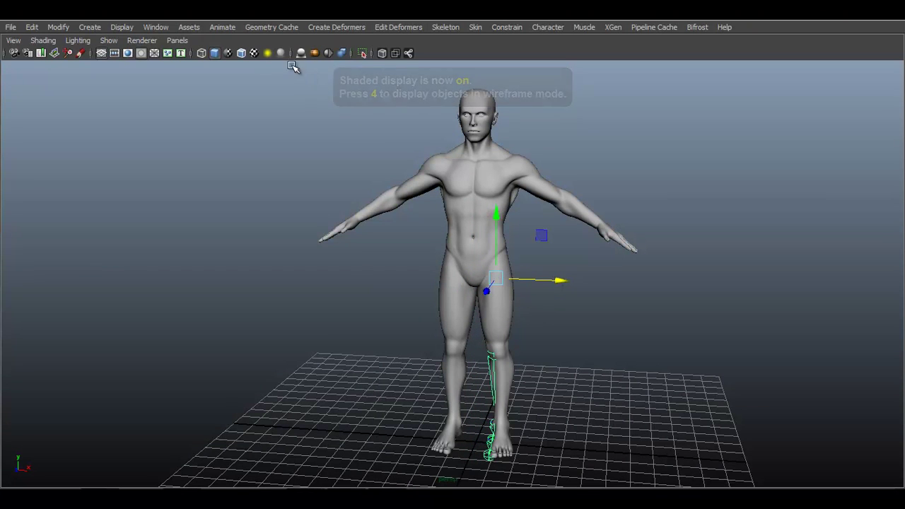
{"action": "left_click", "coordinate": [243, 55]}
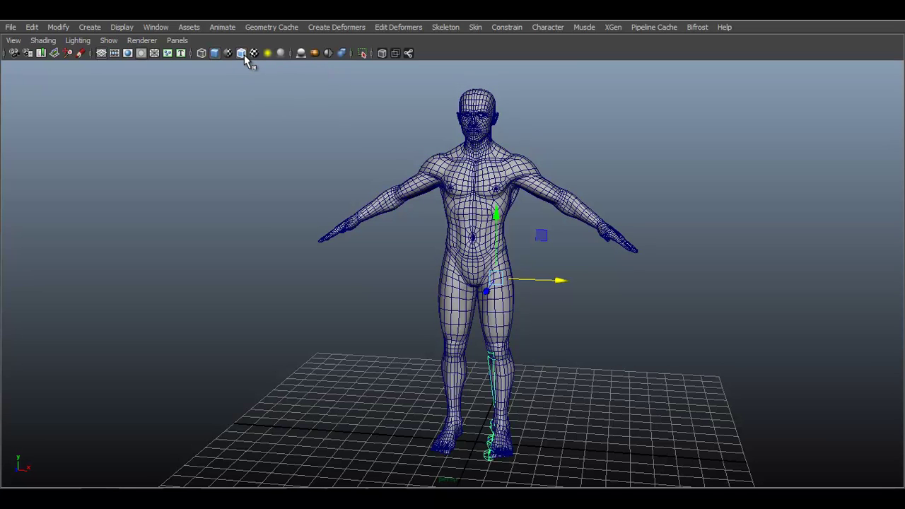
{"action": "left_click_drag", "start_coordinate": [626, 313], "coordinate": [659, 326], "text": "alt"}
{"action": "right_click_drag", "start_coordinate": [659, 326], "coordinate": [657, 354], "text": "alt"}
{"action": "middle_click_drag", "start_coordinate": [656, 353], "coordinate": [622, 326], "text": "alt"}
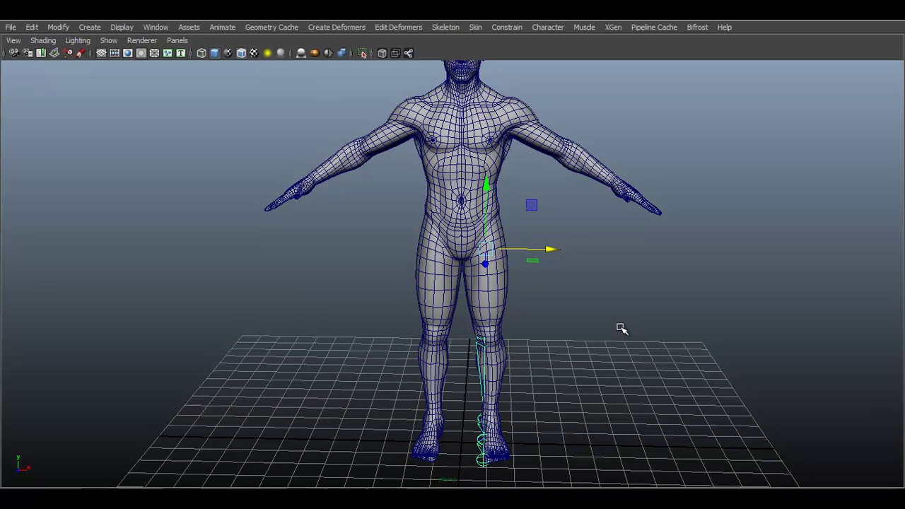
{"action": "left_click", "coordinate": [408, 56]}
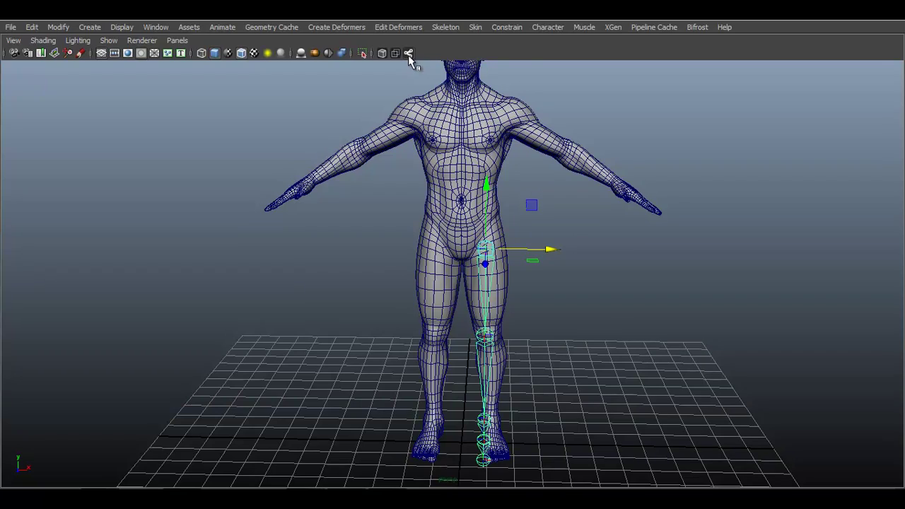
Step: Centre the joint chain in the left thigh at about 0.91 in Translate X, and leave full-screen view
{"action": "left_click_drag", "start_coordinate": [585, 274], "coordinate": [571, 305], "text": "alt"}
{"action": "middle_click_drag", "start_coordinate": [571, 306], "coordinate": [536, 271], "text": "alt"}
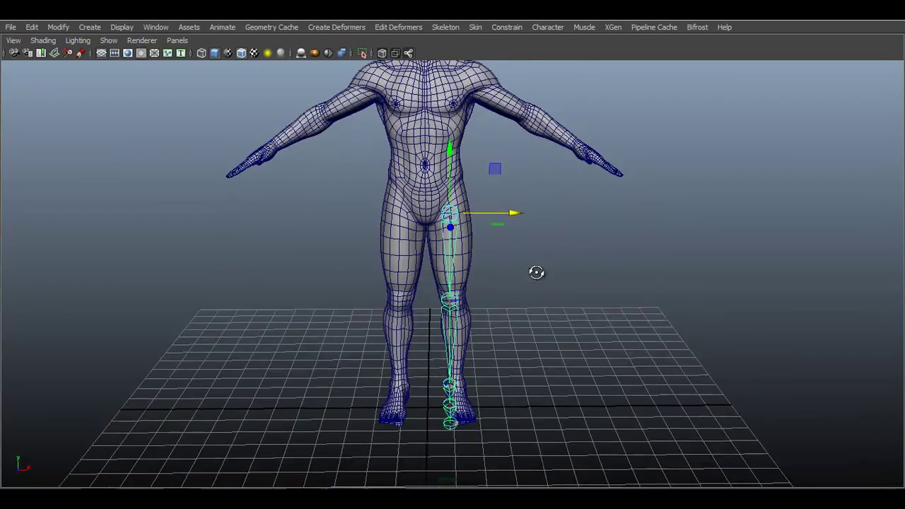
{"action": "right_click_drag", "start_coordinate": [536, 271], "coordinate": [560, 295], "text": "alt"}
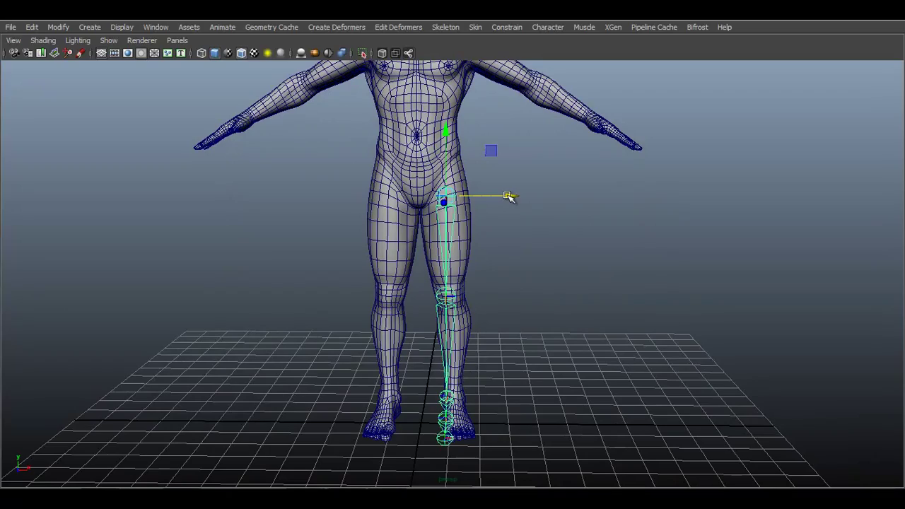
{"action": "left_click_drag", "start_coordinate": [509, 196], "coordinate": [512, 197]}
{"action": "left_click_drag", "start_coordinate": [521, 247], "coordinate": [500, 251], "text": "alt"}
{"action": "right_click_drag", "start_coordinate": [500, 252], "coordinate": [527, 277], "text": "alt"}
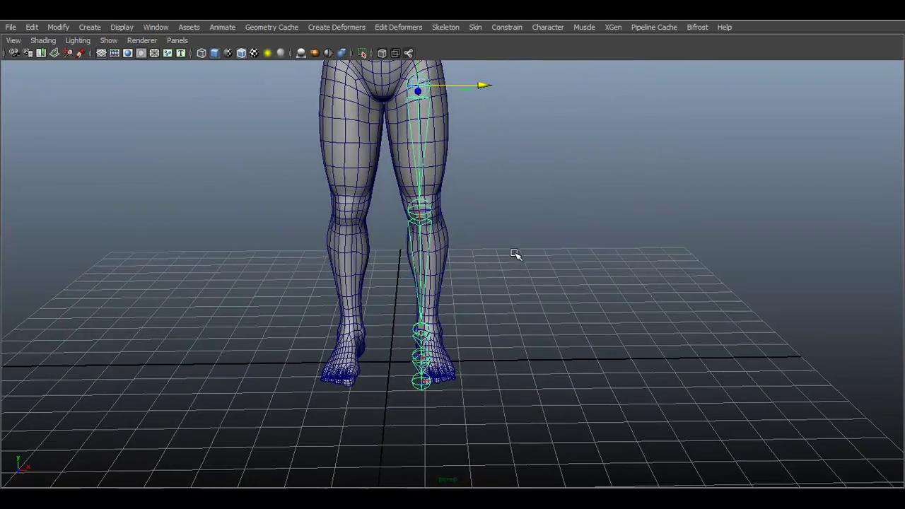
{"action": "middle_click_drag", "start_coordinate": [517, 254], "coordinate": [530, 281], "text": "alt"}
{"action": "left_click_drag", "start_coordinate": [491, 233], "coordinate": [460, 279], "text": "alt"}
{"action": "key", "text": "ctrl+space"}
Step: Try rotating the hip joint about 2.75 degrees in Y toward the outer leg, and undo the rotation
{"action": "key", "text": "e"}
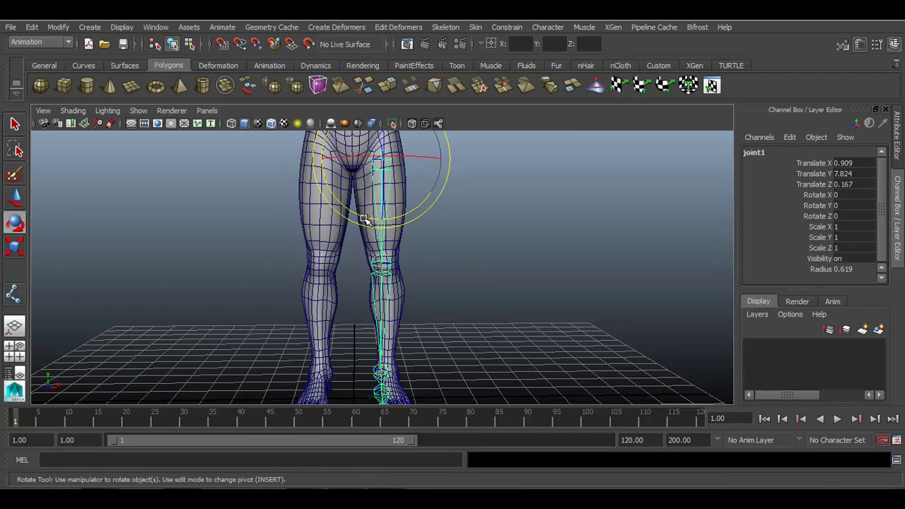
{"action": "left_click_drag", "start_coordinate": [345, 208], "coordinate": [345, 208]}
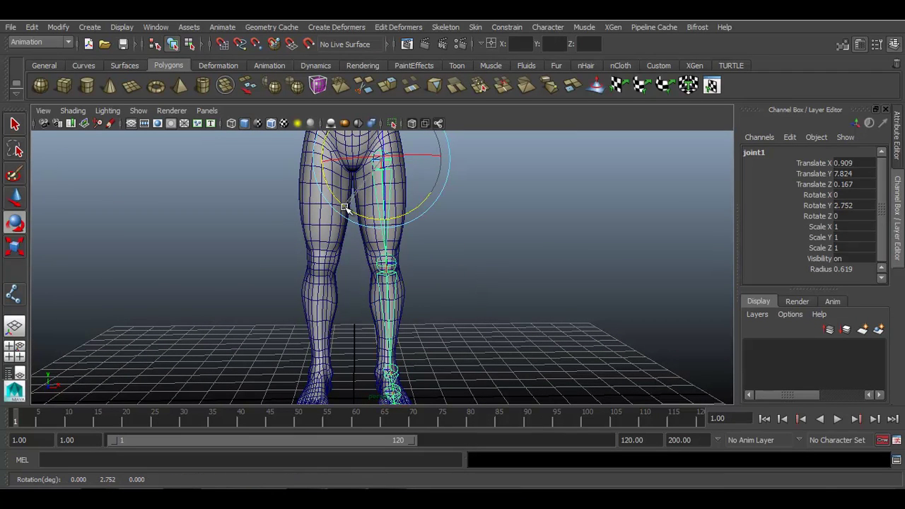
{"action": "key", "text": "ctrl+z"}
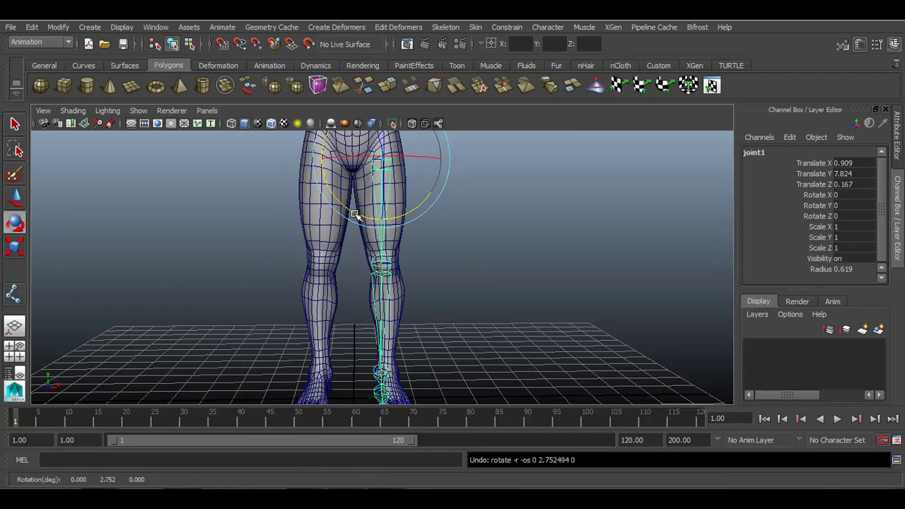
{"action": "left_click_drag", "start_coordinate": [848, 196], "coordinate": [849, 215]}
{"action": "left_click", "coordinate": [845, 197]}
{"action": "left_click", "coordinate": [531, 297]}
Step: Show the hip joint's full attributes and frame the character's legs in the front view
{"action": "left_click_drag", "start_coordinate": [531, 297], "coordinate": [434, 257], "text": "alt"}
{"action": "left_click", "coordinate": [357, 232]}
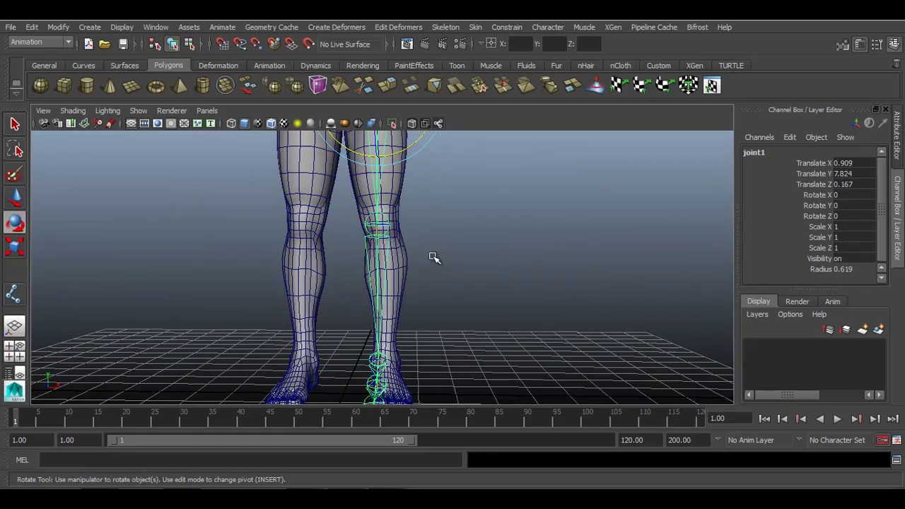
{"action": "left_click_drag", "start_coordinate": [503, 273], "coordinate": [491, 304], "text": "alt"}
{"action": "key", "text": "space"}
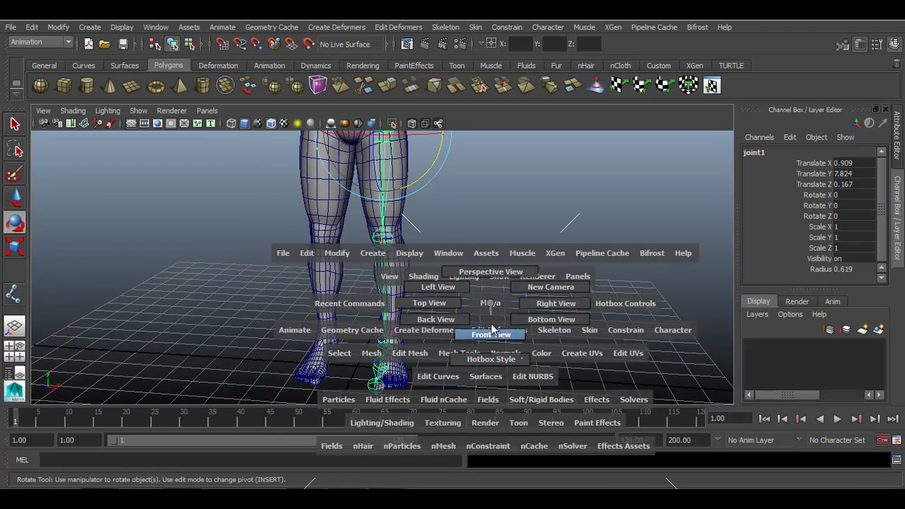
{"action": "left_click", "coordinate": [491, 335]}
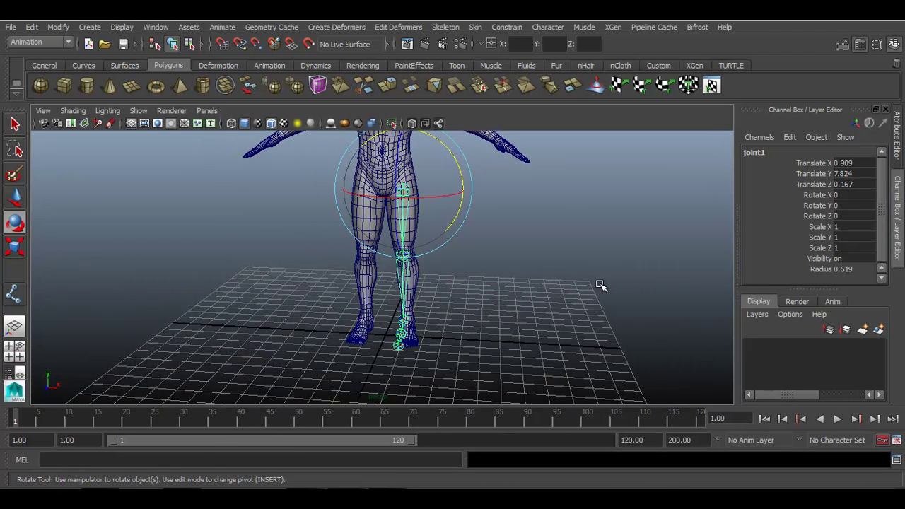
{"action": "left_click", "coordinate": [898, 134]}
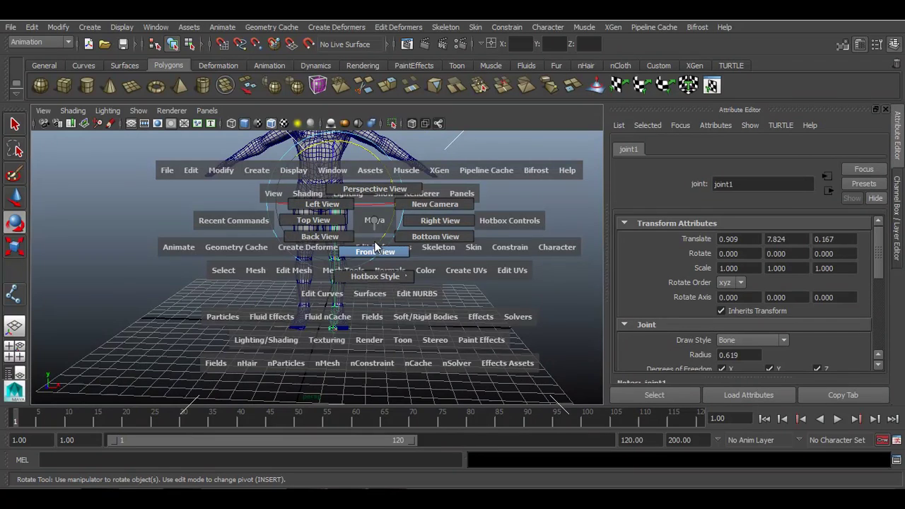
{"action": "left_click_drag", "start_coordinate": [375, 246], "coordinate": [375, 253]}
{"action": "middle_click_drag", "start_coordinate": [395, 251], "coordinate": [416, 347], "text": "alt"}
{"action": "scroll", "coordinate": [416, 347], "scroll_direction": "up", "scroll_amount": 3}
{"action": "middle_click_drag", "start_coordinate": [422, 300], "coordinate": [398, 297], "text": "alt"}
{"action": "scroll", "coordinate": [728, 269], "scroll_direction": "down", "scroll_amount": 3}
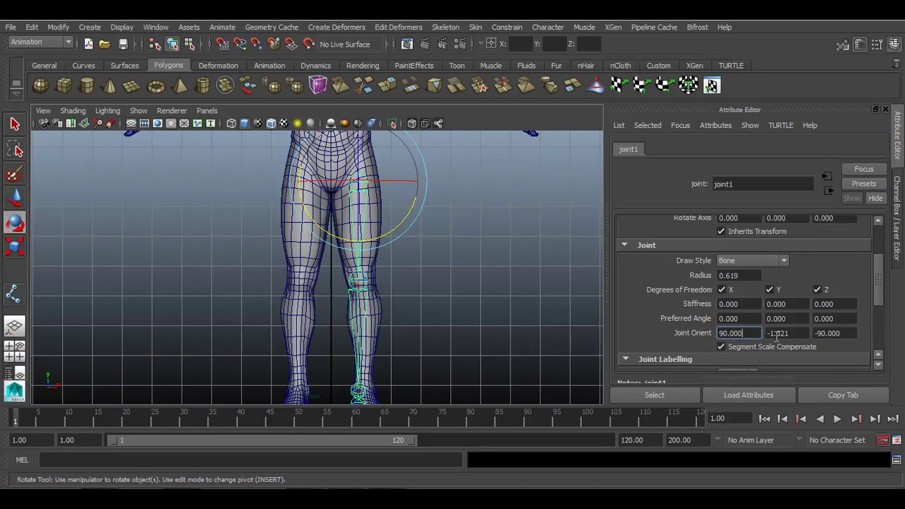
Step: Examine the hip joint's Joint Orient values and compare them with its basic transform channels
{"action": "left_click", "coordinate": [805, 337]}
{"action": "left_click", "coordinate": [836, 333]}
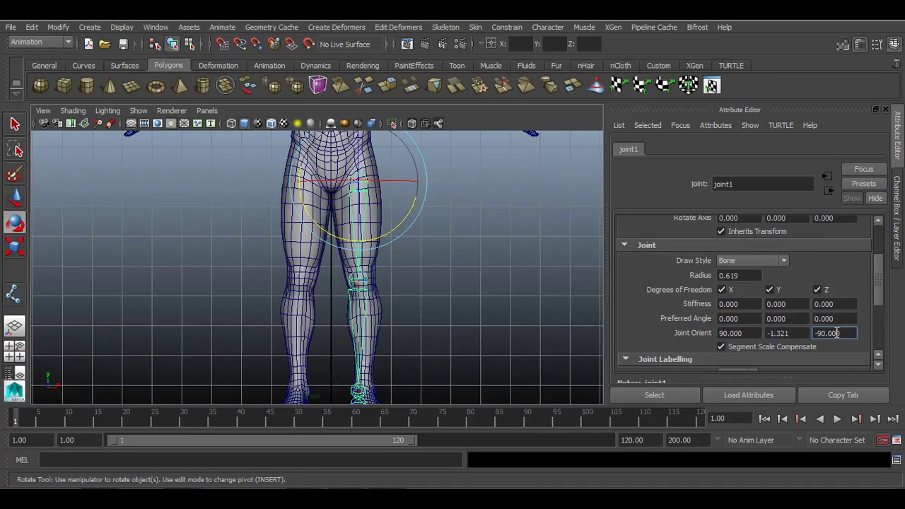
{"action": "left_click", "coordinate": [754, 333]}
{"action": "left_click", "coordinate": [797, 333]}
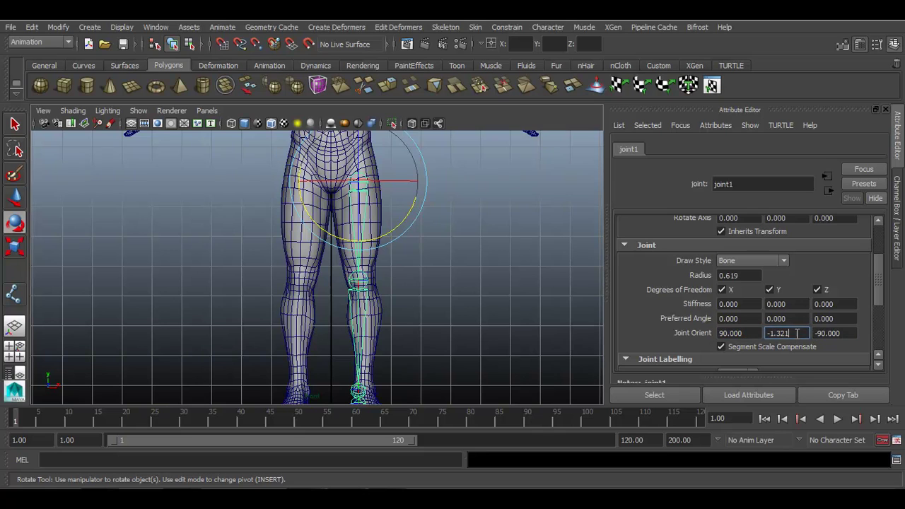
{"action": "left_click", "coordinate": [898, 212]}
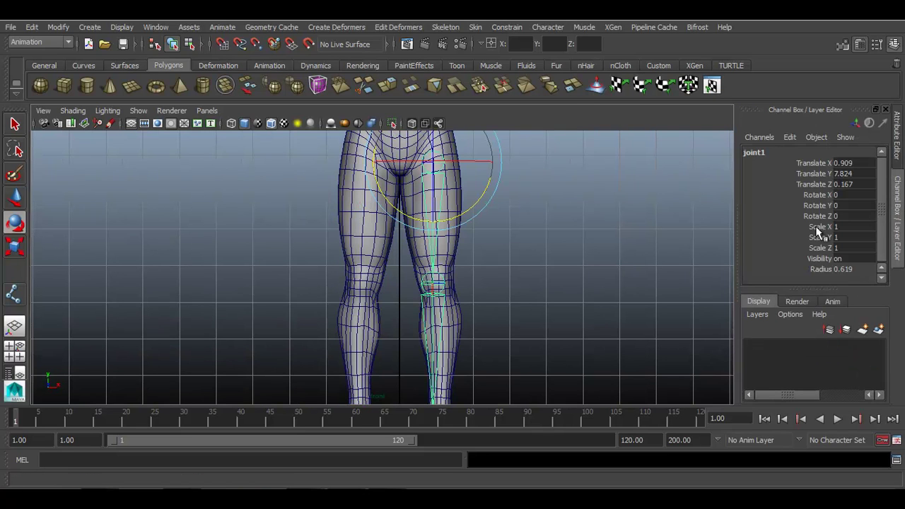
{"action": "left_click", "coordinate": [897, 138]}
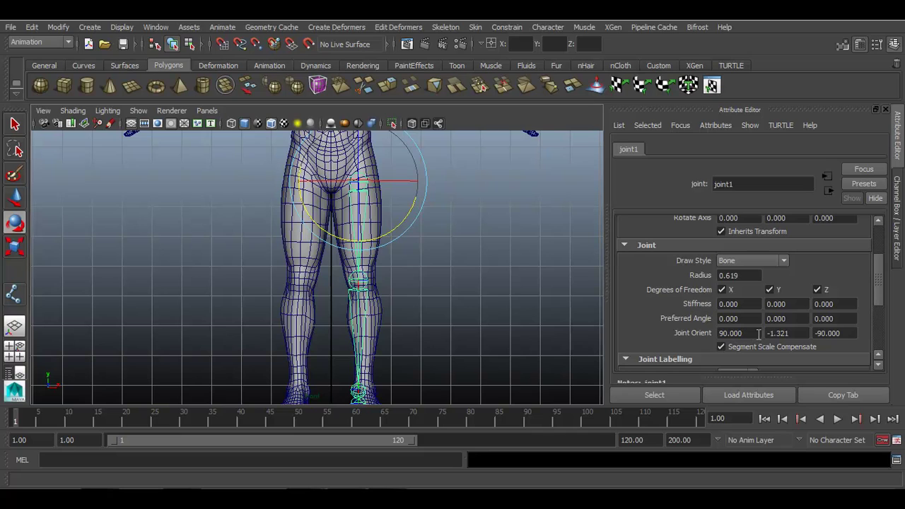
Step: Try adjusting the hip joint's Joint Orient in Y and X, undoing each change
{"action": "left_click", "coordinate": [795, 334]}
{"action": "key", "text": "Return"}
{"action": "key", "text": "ctrl+z"}
{"action": "left_click_drag", "start_coordinate": [751, 333], "coordinate": [757, 331], "text": "ctrl"}
{"action": "key", "text": "ctrl+z"}
Step: Set the hip joint's Joint Orient Z to -87.9 to angle the chain toward the outer leg
{"action": "mouse_move", "coordinate": [845, 333]}
{"action": "left_mouse_down", "text": "ctrl"}
{"action": "mouse_move", "coordinate": [864, 332]}
{"action": "mouse_move", "coordinate": [851, 333]}
{"action": "left_mouse_up", "text": "ctrl"}
{"action": "left_click", "coordinate": [851, 333]}
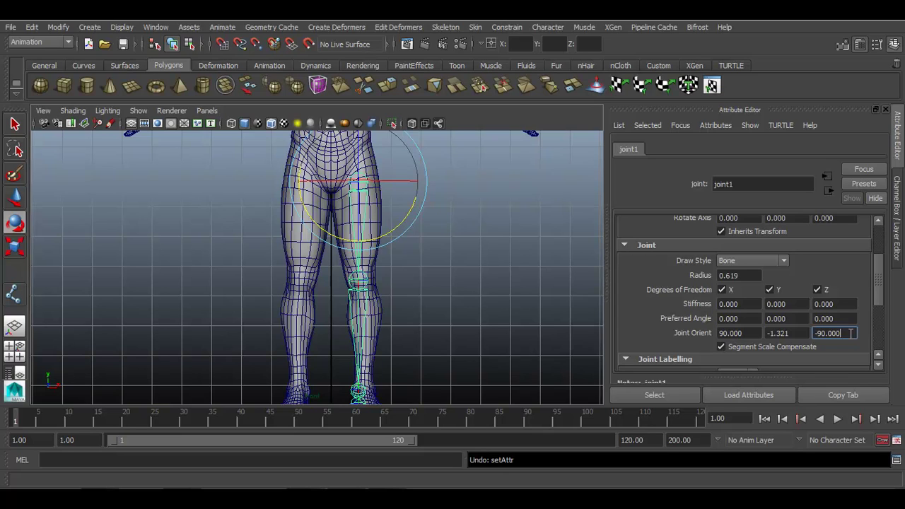
{"action": "key", "text": "Return"}
{"action": "left_click_drag", "start_coordinate": [851, 334], "coordinate": [866, 379], "text": "ctrl"}
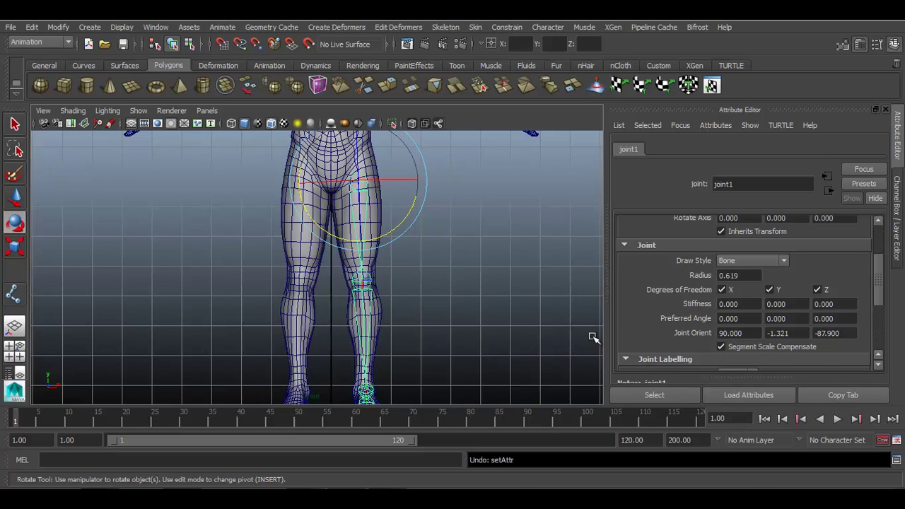
Step: In the perspective view, select the left ankle joint and adjust its Joint Orient Y to about -4.7 to align the foot bones
{"action": "key", "text": "space"}
{"action": "left_click_drag", "start_coordinate": [593, 337], "coordinate": [580, 274]}
{"action": "right_click_drag", "start_coordinate": [467, 309], "coordinate": [565, 396], "text": "alt"}
{"action": "middle_click_drag", "start_coordinate": [466, 326], "coordinate": [463, 257], "text": "alt"}
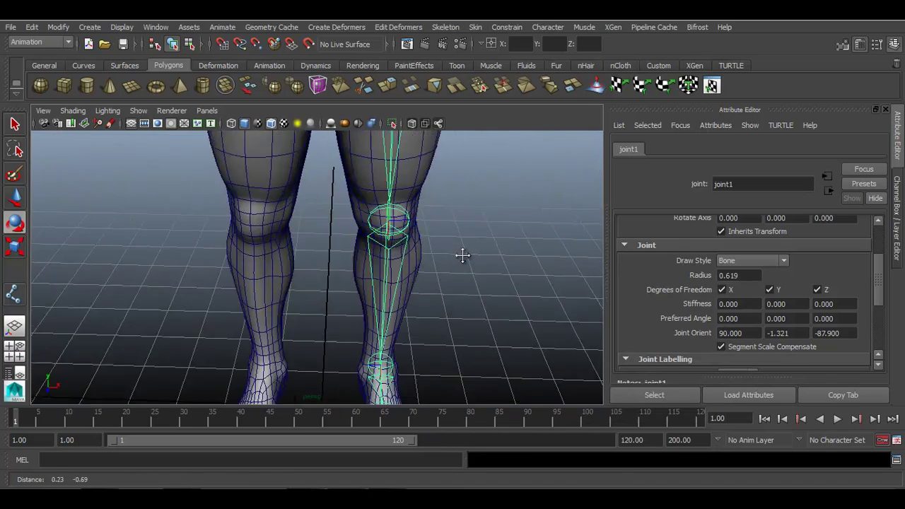
{"action": "left_click_drag", "start_coordinate": [462, 256], "coordinate": [438, 282], "text": "alt"}
{"action": "scroll", "coordinate": [438, 282], "scroll_direction": "up", "scroll_amount": 3}
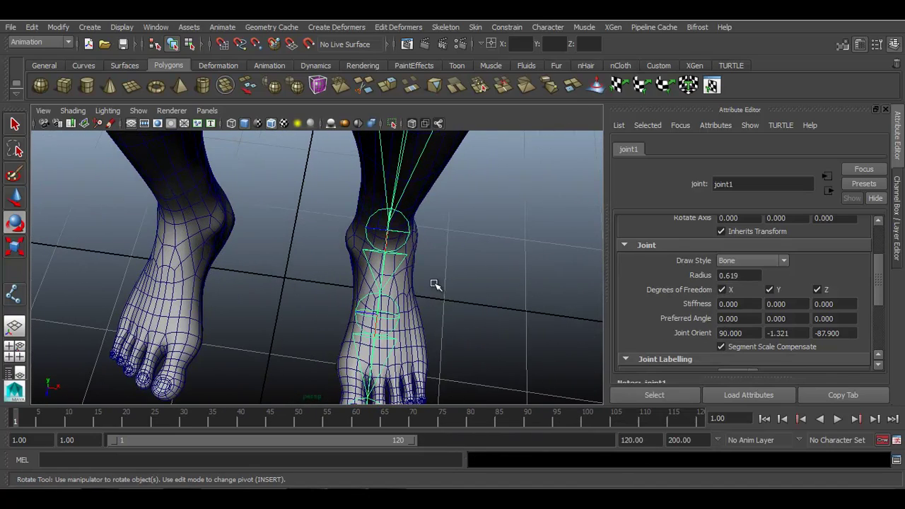
{"action": "left_click", "coordinate": [407, 240]}
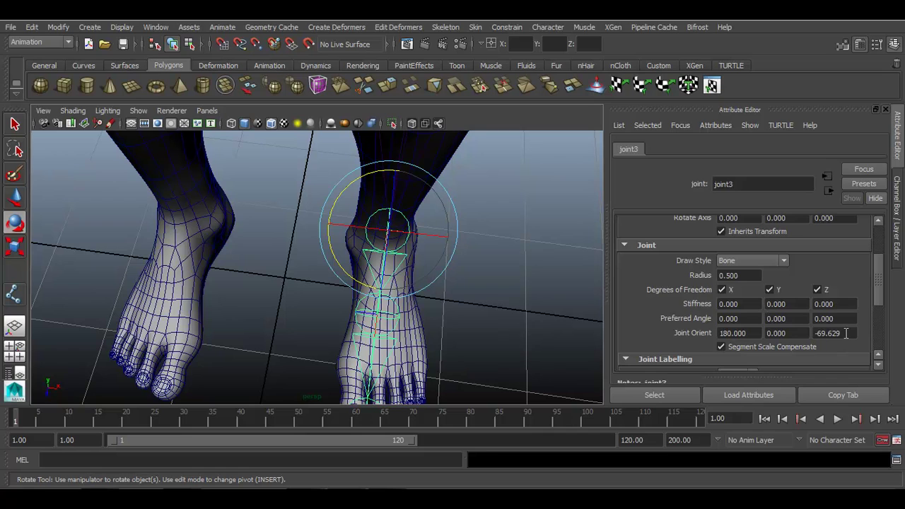
{"action": "key", "text": "ctrl+z"}
{"action": "middle_click_drag", "start_coordinate": [800, 333], "coordinate": [773, 334], "text": "ctrl"}
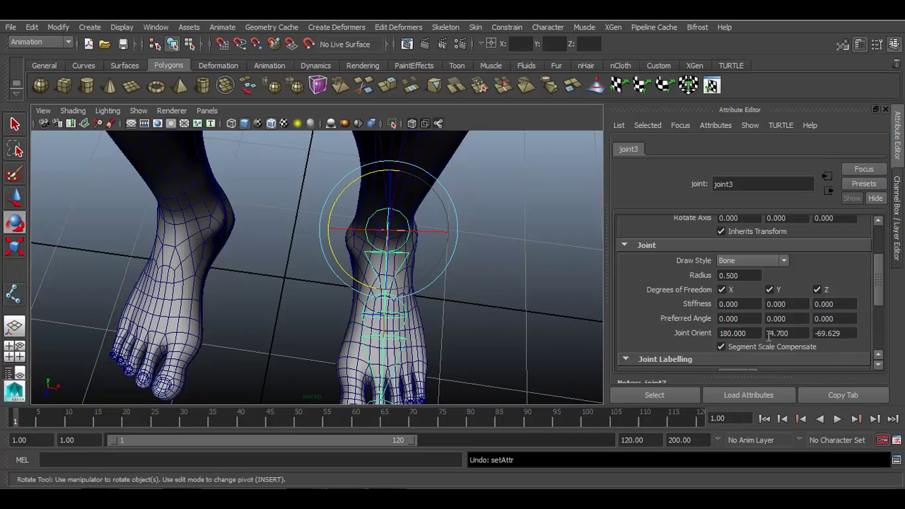
{"action": "left_click_drag", "start_coordinate": [769, 337], "coordinate": [766, 337], "text": "ctrl"}
Step: Clear the selection and examine how the joint chain fits the left leg from several angles
{"action": "scroll", "coordinate": [534, 323], "scroll_direction": "down", "scroll_amount": 2}
{"action": "left_click", "coordinate": [444, 349]}
{"action": "left_click_drag", "start_coordinate": [444, 349], "coordinate": [391, 302], "text": "alt"}
{"action": "scroll", "coordinate": [467, 314], "scroll_direction": "down", "scroll_amount": 5}
{"action": "middle_click_drag", "start_coordinate": [392, 301], "coordinate": [384, 321], "text": "alt"}
{"action": "left_click_drag", "start_coordinate": [374, 289], "coordinate": [427, 311], "text": "alt"}
{"action": "scroll", "coordinate": [469, 305], "scroll_direction": "up", "scroll_amount": 3}
{"action": "scroll", "coordinate": [474, 324], "scroll_direction": "up", "scroll_amount": 3}
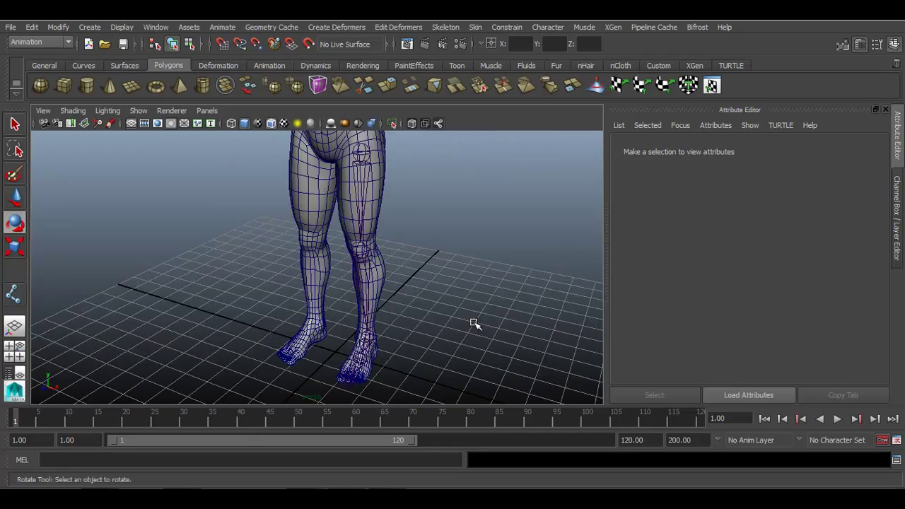
Step: Turn off wireframe on shaded and view the leg chain from the character's side
{"action": "middle_click_drag", "start_coordinate": [473, 324], "coordinate": [471, 359], "text": "alt"}
{"action": "left_click", "coordinate": [271, 124]}
{"action": "mouse_move", "coordinate": [459, 243]}
{"action": "left_mouse_down", "text": "alt"}
{"action": "mouse_move", "coordinate": [368, 225]}
{"action": "mouse_move", "coordinate": [533, 222]}
{"action": "mouse_move", "coordinate": [389, 239]}
{"action": "mouse_move", "coordinate": [393, 227]}
{"action": "left_mouse_up", "text": "alt"}
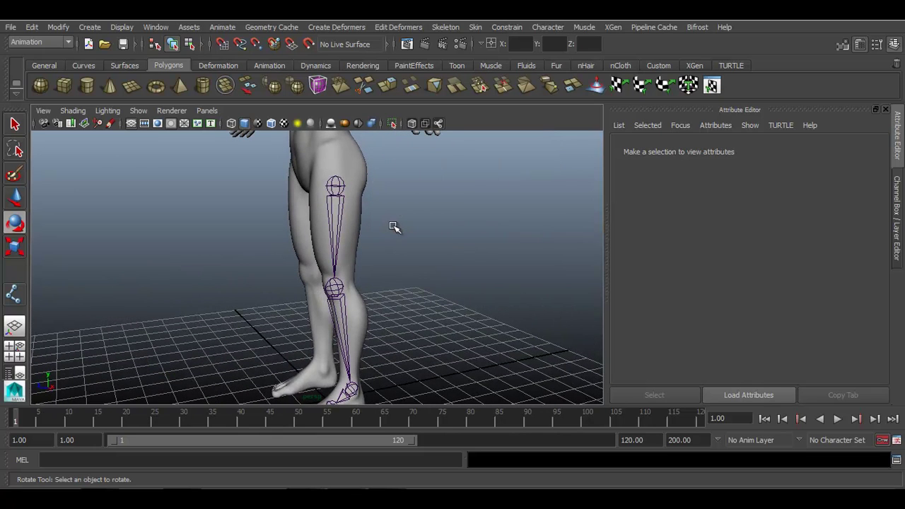
Step: Set the joint display scale to 0.44 and close its dialog
{"action": "left_click", "coordinate": [120, 27]}
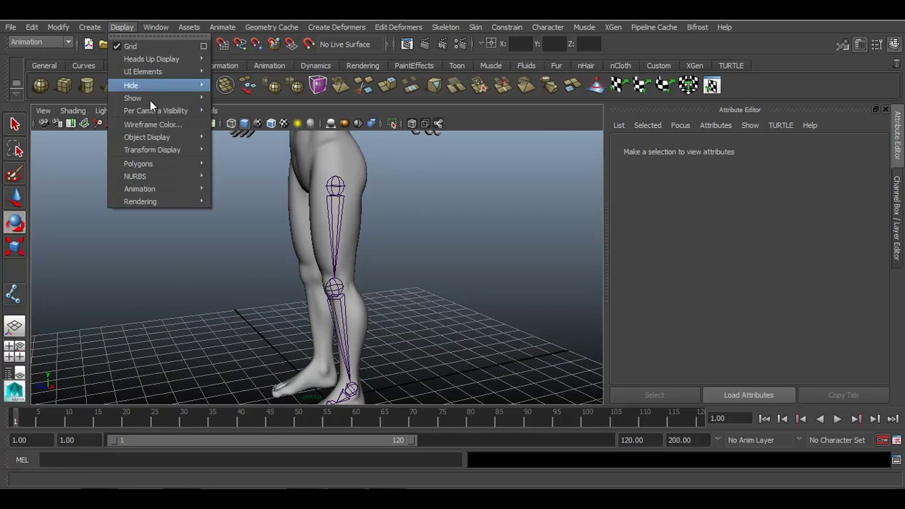
{"action": "mouse_move", "coordinate": [167, 186]}
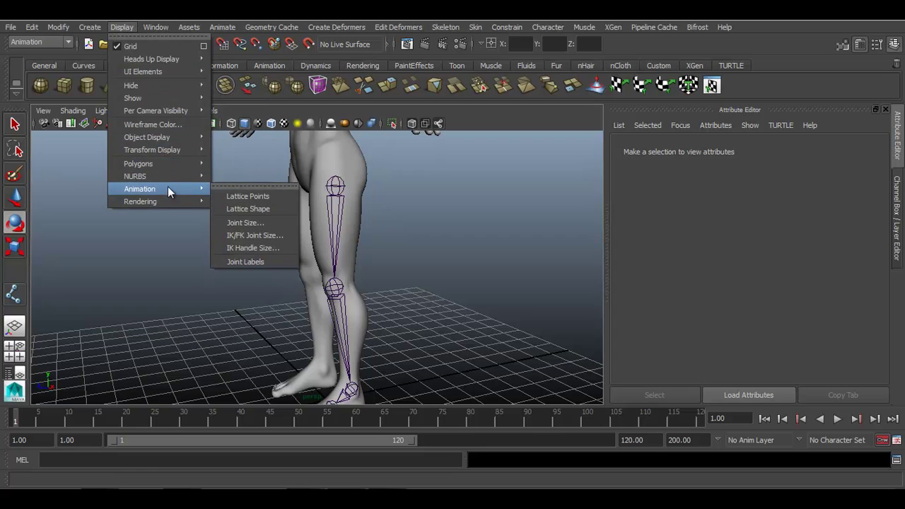
{"action": "left_click", "coordinate": [280, 222]}
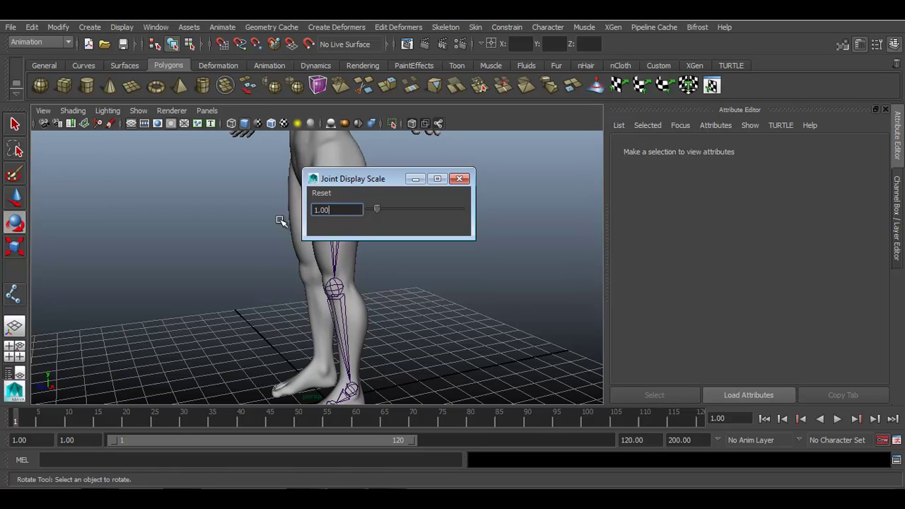
{"action": "left_click_drag", "start_coordinate": [382, 175], "coordinate": [527, 187]}
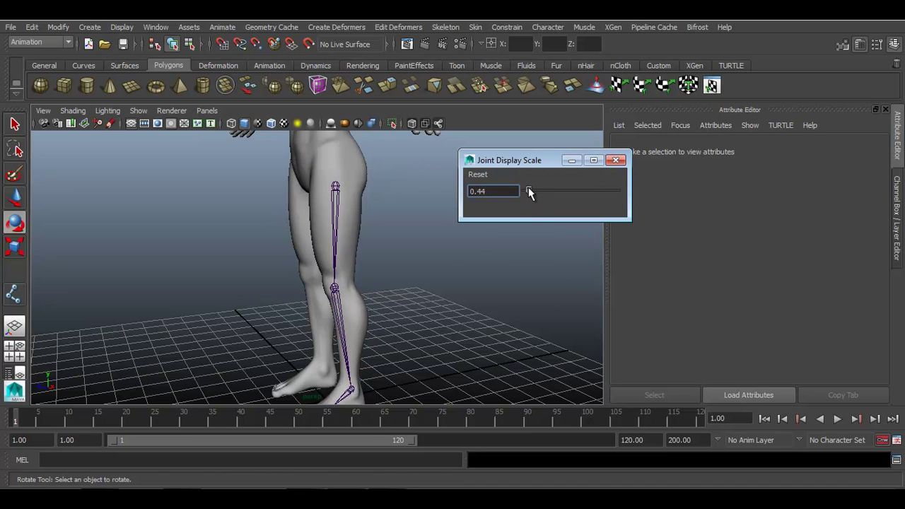
{"action": "left_click", "coordinate": [615, 160]}
Step: Switch to the front view and display wireframe on shaded around the left knee
{"action": "left_click_drag", "start_coordinate": [363, 293], "coordinate": [457, 320], "text": "alt"}
{"action": "key", "text": "space"}
{"action": "middle_click_drag", "start_coordinate": [445, 301], "coordinate": [428, 280], "text": "alt"}
{"action": "right_click_drag", "start_coordinate": [366, 259], "coordinate": [544, 349], "text": "alt"}
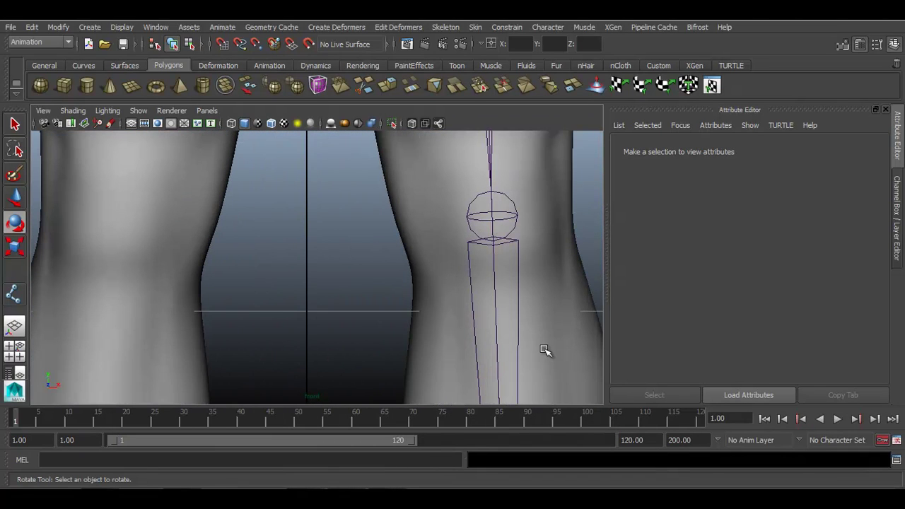
{"action": "scroll", "coordinate": [434, 212], "scroll_direction": "down", "scroll_amount": 6}
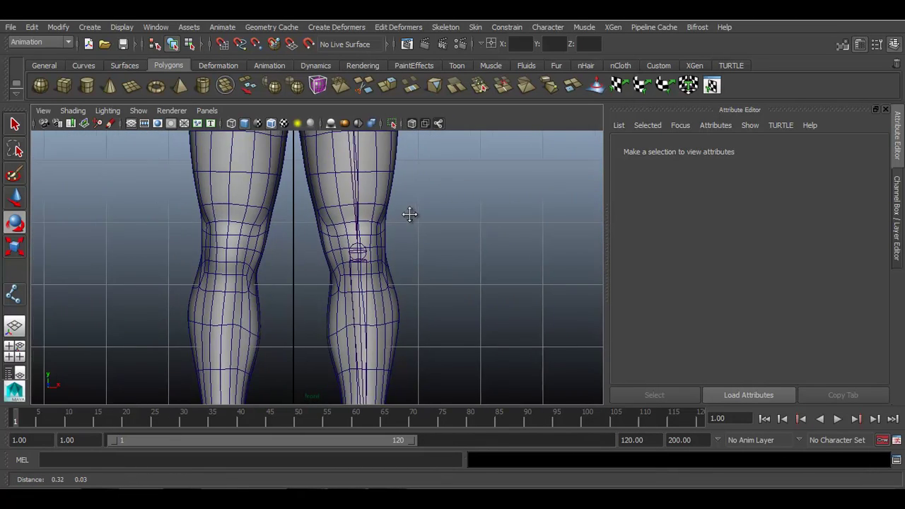
{"action": "scroll", "coordinate": [559, 353], "scroll_direction": "up", "scroll_amount": 8}
Step: Select the left knee joint and raise it slightly in the front view by moving only its pivot
{"action": "key", "text": "e"}
{"action": "left_click", "coordinate": [433, 202]}
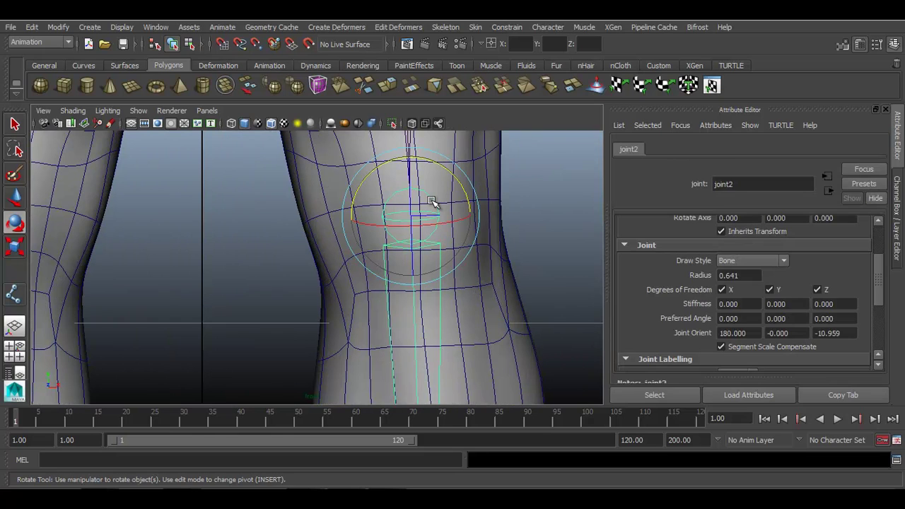
{"action": "key", "text": "w"}
{"action": "key", "text": "Insert"}
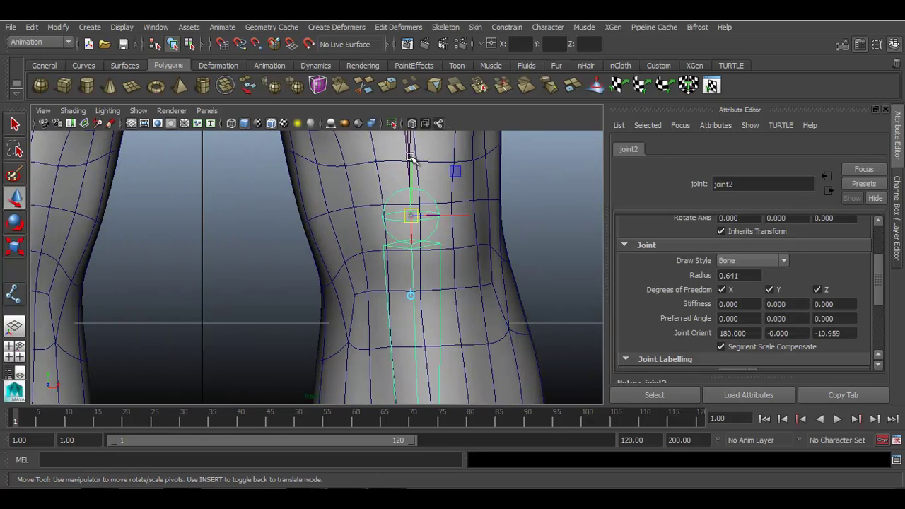
{"action": "left_click_drag", "start_coordinate": [411, 157], "coordinate": [412, 142]}
{"action": "key", "text": "Insert"}
Step: Switch to the right side view and nudge the knee joint's pivot slightly higher inside the knee
{"action": "key", "text": "space"}
{"action": "left_click_drag", "start_coordinate": [412, 190], "coordinate": [460, 192]}
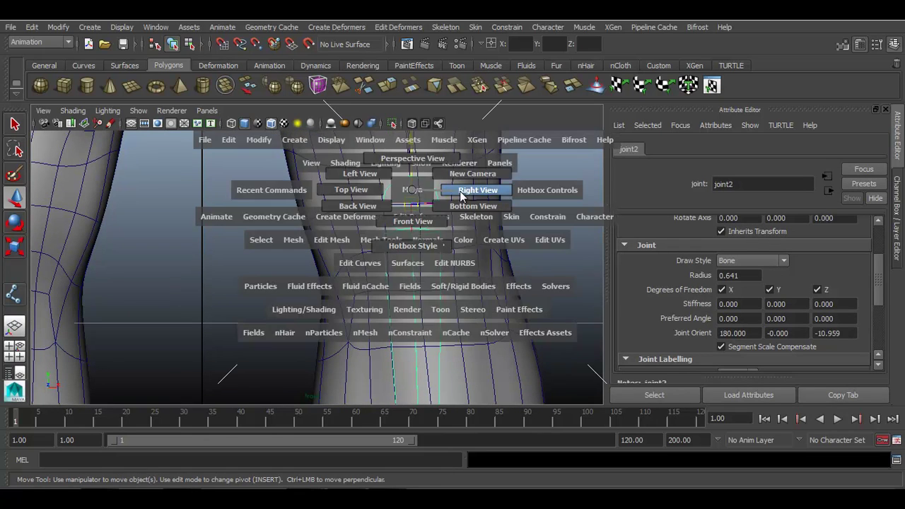
{"action": "left_click", "coordinate": [460, 191]}
{"action": "right_click_drag", "start_coordinate": [460, 191], "coordinate": [597, 427], "text": "alt"}
{"action": "key", "text": "Insert"}
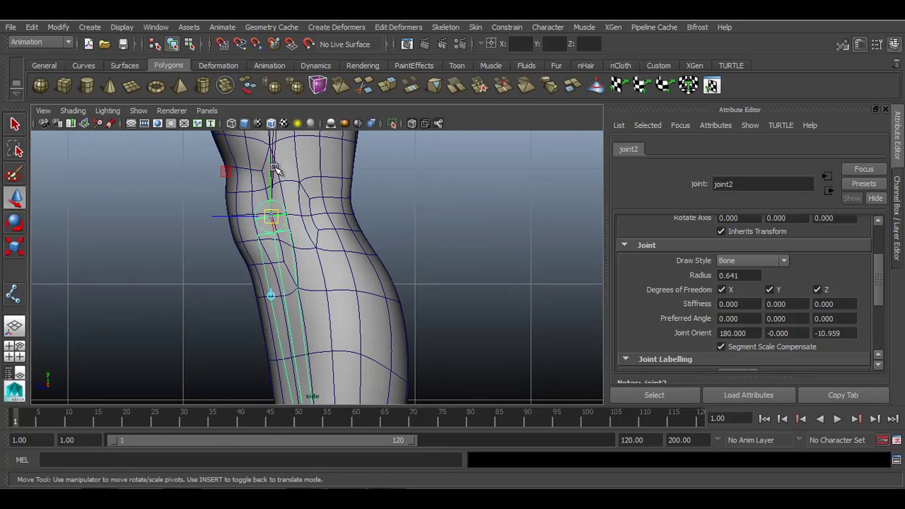
{"action": "left_click_drag", "start_coordinate": [273, 168], "coordinate": [271, 161]}
{"action": "key", "text": "Insert"}
Step: Select the hip joint and raise its pivot from the upper thigh to hip level in the front view
{"action": "key", "text": "space"}
{"action": "left_click_drag", "start_coordinate": [415, 205], "coordinate": [416, 160]}
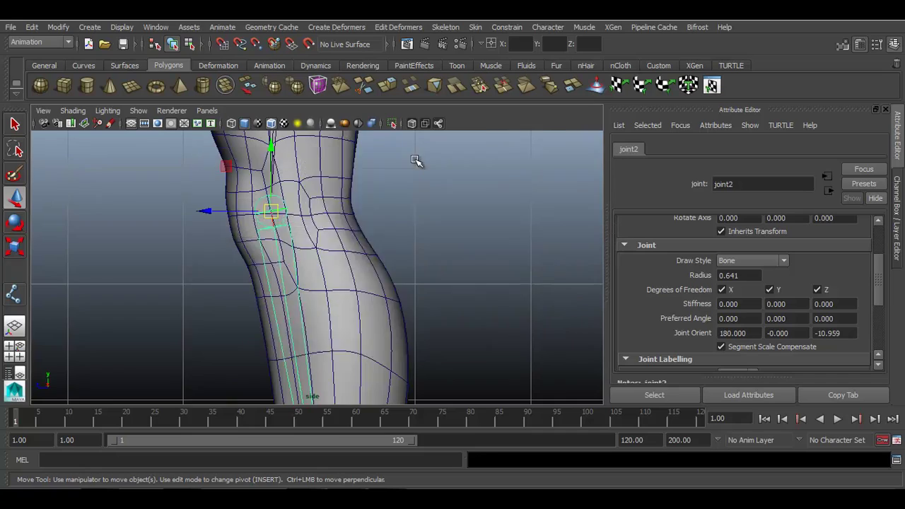
{"action": "left_click_drag", "start_coordinate": [458, 233], "coordinate": [465, 235], "text": "alt"}
{"action": "right_click_drag", "start_coordinate": [465, 235], "coordinate": [601, 297], "text": "alt"}
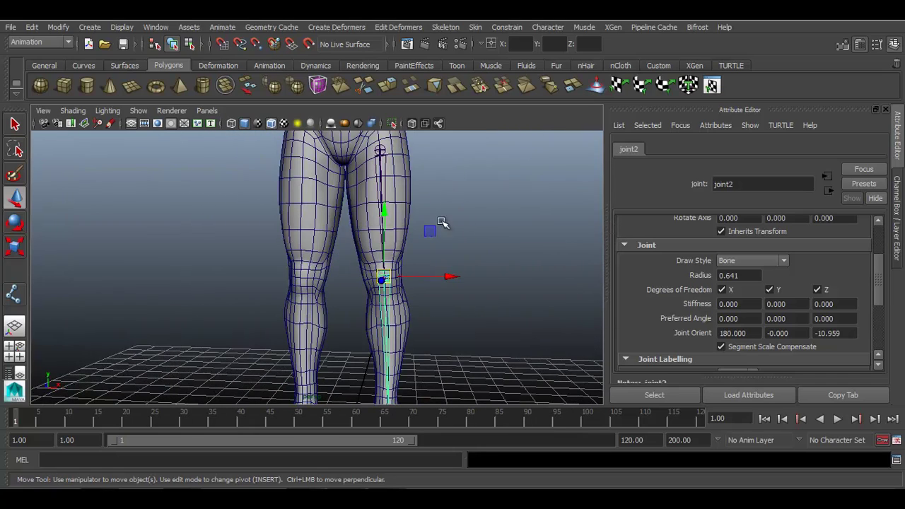
{"action": "left_click", "coordinate": [379, 147]}
{"action": "middle_click_drag", "start_coordinate": [405, 174], "coordinate": [402, 209], "text": "alt"}
{"action": "key", "text": "space"}
{"action": "left_click_drag", "start_coordinate": [403, 210], "coordinate": [406, 223]}
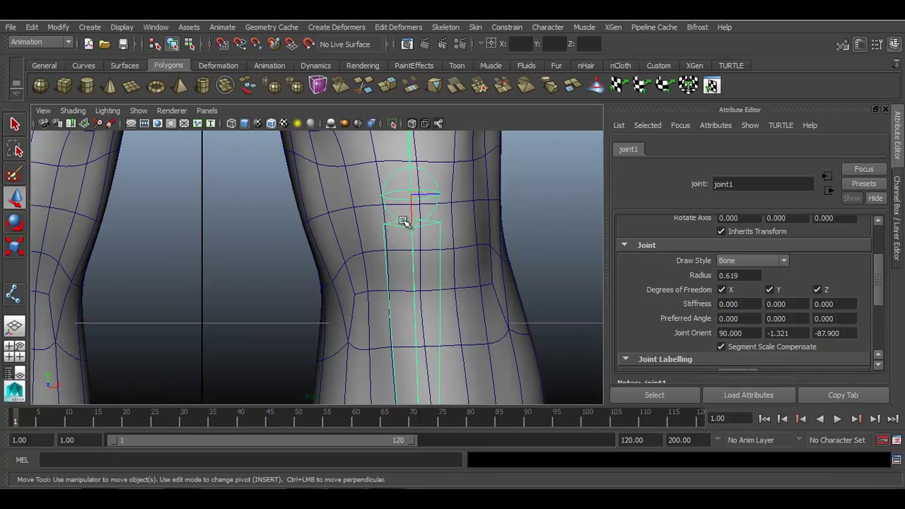
{"action": "scroll", "coordinate": [395, 190], "scroll_direction": "down", "scroll_amount": 6}
{"action": "right_click_drag", "start_coordinate": [379, 213], "coordinate": [372, 319], "text": "alt"}
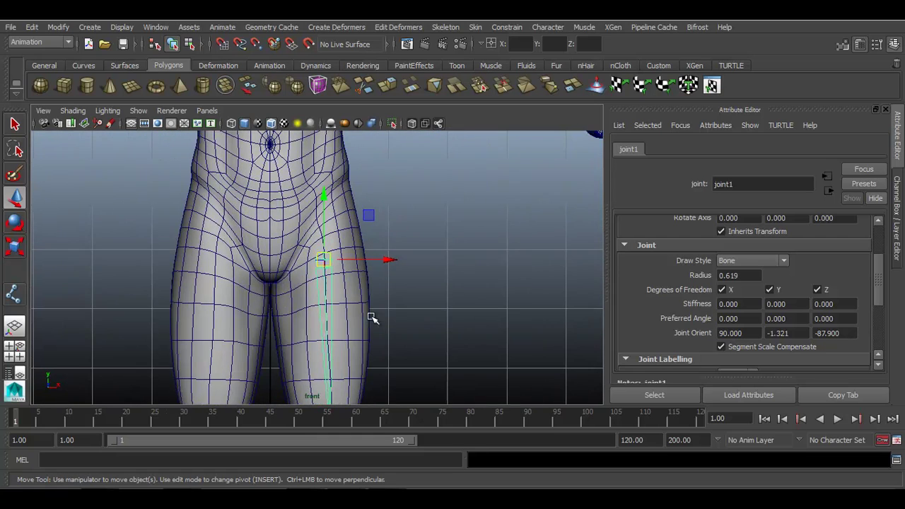
{"action": "key", "text": "Insert"}
{"action": "left_click_drag", "start_coordinate": [324, 205], "coordinate": [329, 162]}
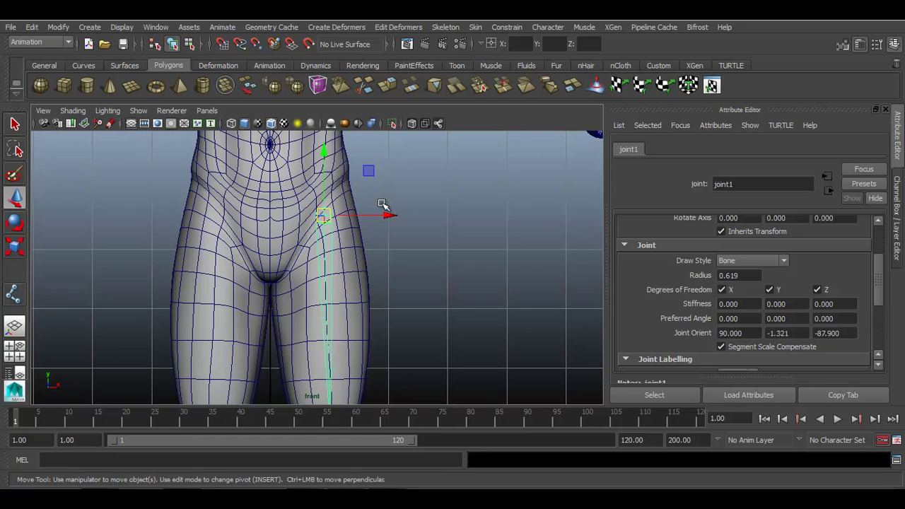
Step: Reposition the hip joint's pivot inside the hip in the side view, undoing the first placement, and return to the front view
{"action": "key", "text": "space"}
{"action": "left_click_drag", "start_coordinate": [384, 202], "coordinate": [445, 204]}
{"action": "middle_click_drag", "start_coordinate": [343, 230], "coordinate": [340, 350], "text": "alt"}
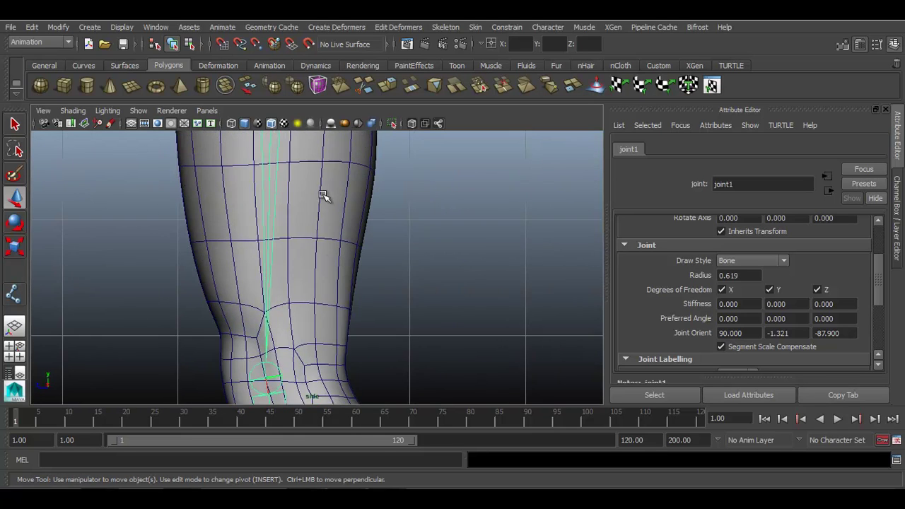
{"action": "middle_click_drag", "start_coordinate": [325, 198], "coordinate": [346, 403], "text": "alt"}
{"action": "right_click_drag", "start_coordinate": [407, 205], "coordinate": [339, 221], "text": "alt"}
{"action": "key", "text": "Insert"}
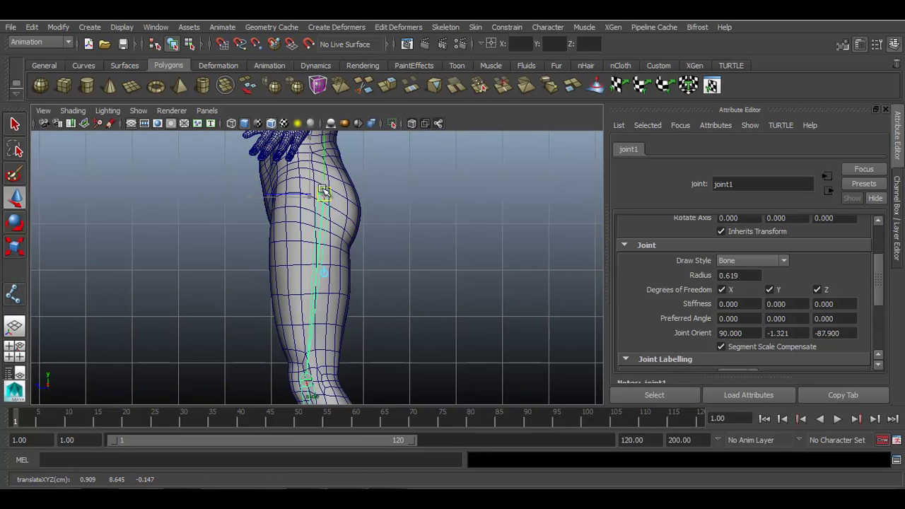
{"action": "key", "text": "Insert"}
{"action": "key", "text": "ctrl+z"}
{"action": "mouse_move", "coordinate": [316, 198]}
{"action": "left_mouse_down"}
{"action": "mouse_move", "coordinate": [310, 145]}
{"action": "mouse_move", "coordinate": [313, 194]}
{"action": "left_mouse_up"}
{"action": "key", "text": "space"}
{"action": "middle_click_drag", "start_coordinate": [341, 203], "coordinate": [335, 366], "text": "alt"}
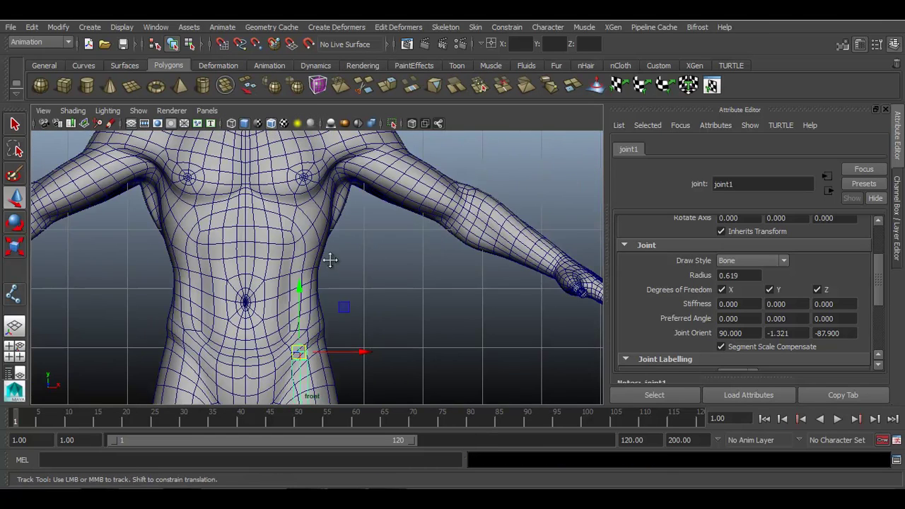
{"action": "middle_click_drag", "start_coordinate": [330, 258], "coordinate": [320, 234], "text": "alt"}
{"action": "key", "text": "Insert"}
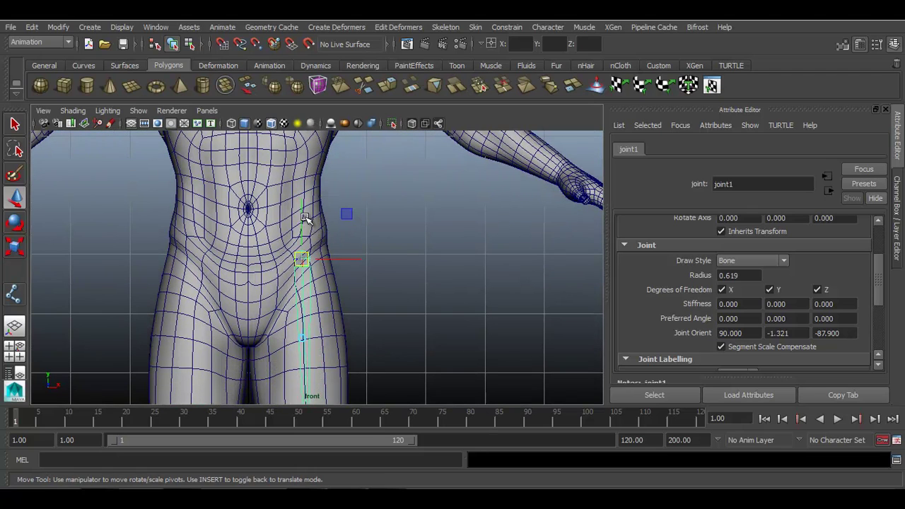
{"action": "left_click", "coordinate": [300, 259]}
{"action": "key", "text": "ctrl+z"}
{"action": "key", "text": "Insert"}
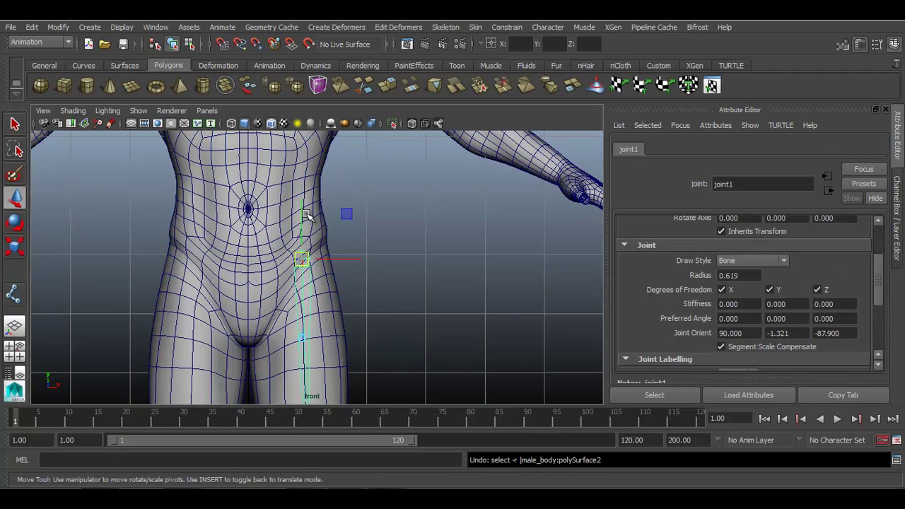
{"action": "left_click_drag", "start_coordinate": [305, 215], "coordinate": [305, 234]}
{"action": "key", "text": "ctrl+z"}
Step: Show the Channel Box, disable selection of surface objects so the body mesh cannot be picked, and select the hip joint
{"action": "left_click", "coordinate": [897, 225]}
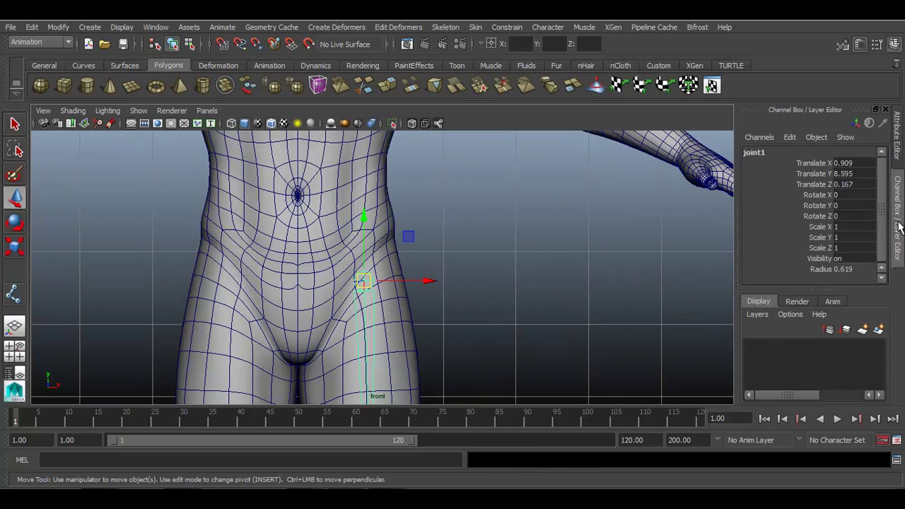
{"action": "left_click", "coordinate": [201, 45]}
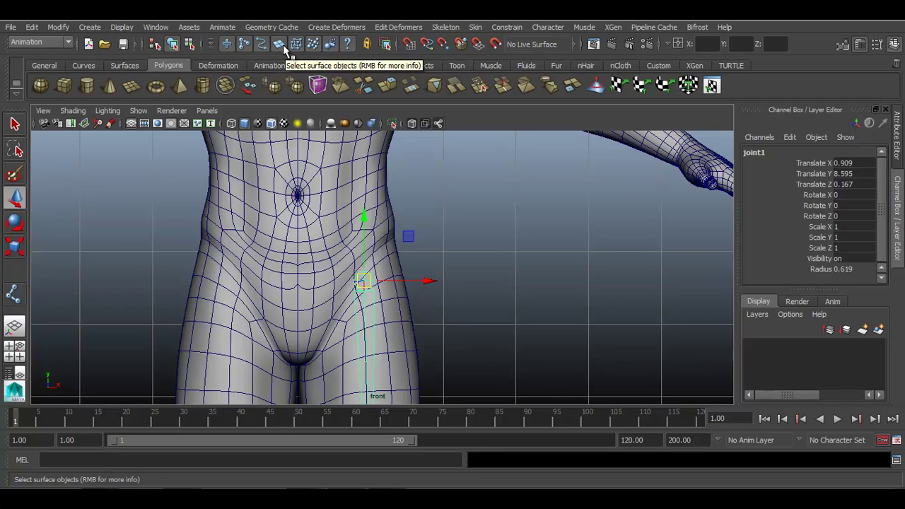
{"action": "left_click", "coordinate": [362, 180]}
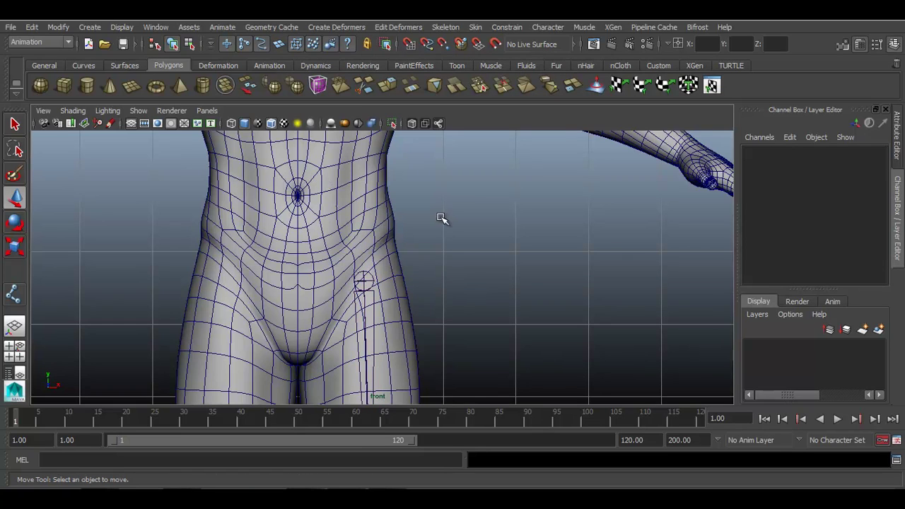
{"action": "left_click", "coordinate": [364, 280]}
{"action": "left_click", "coordinate": [403, 283]}
{"action": "left_click", "coordinate": [363, 281]}
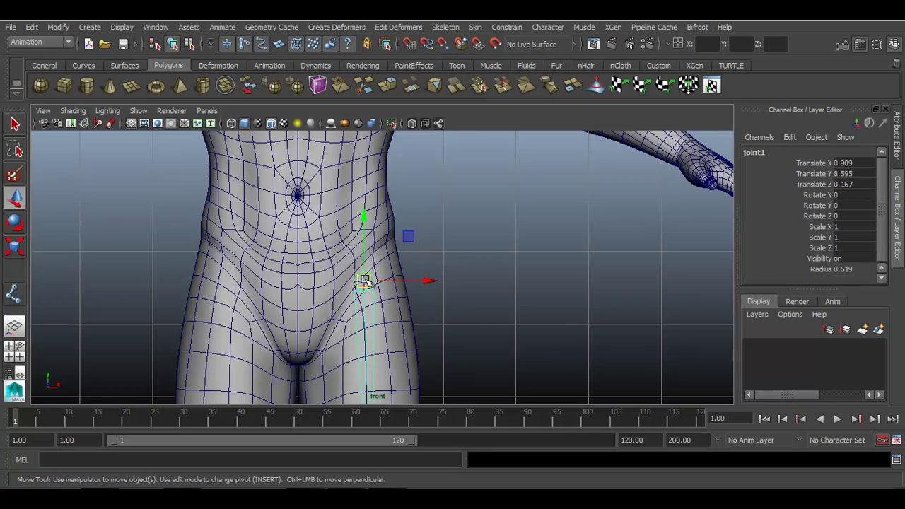
Step: Switch to the perspective view showing the whole body and turn off the wireframe on the shaded mesh
{"action": "scroll", "coordinate": [459, 281], "scroll_direction": "down", "scroll_amount": 5}
{"action": "middle_click_drag", "start_coordinate": [452, 258], "coordinate": [467, 190], "text": "alt"}
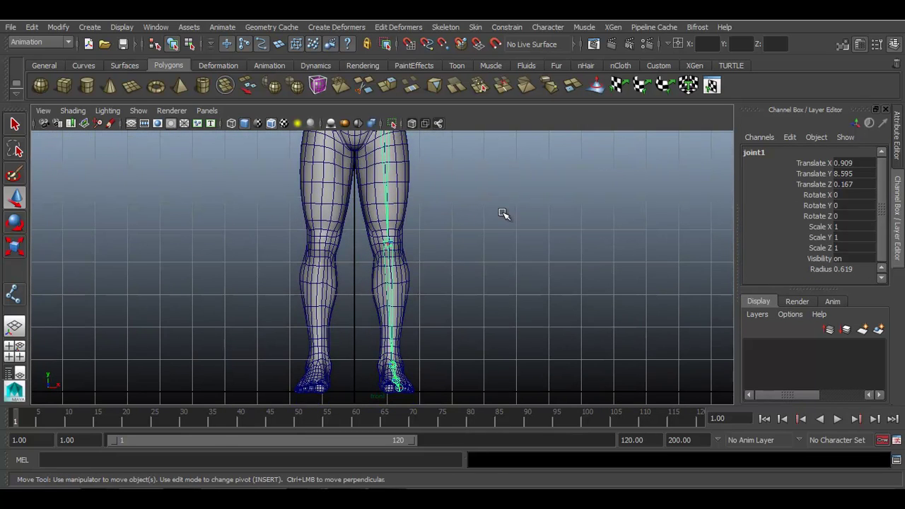
{"action": "left_click", "coordinate": [503, 212]}
{"action": "key", "text": "space"}
{"action": "left_click_drag", "start_coordinate": [503, 213], "coordinate": [514, 268]}
{"action": "scroll", "coordinate": [513, 268], "scroll_direction": "down", "scroll_amount": 5}
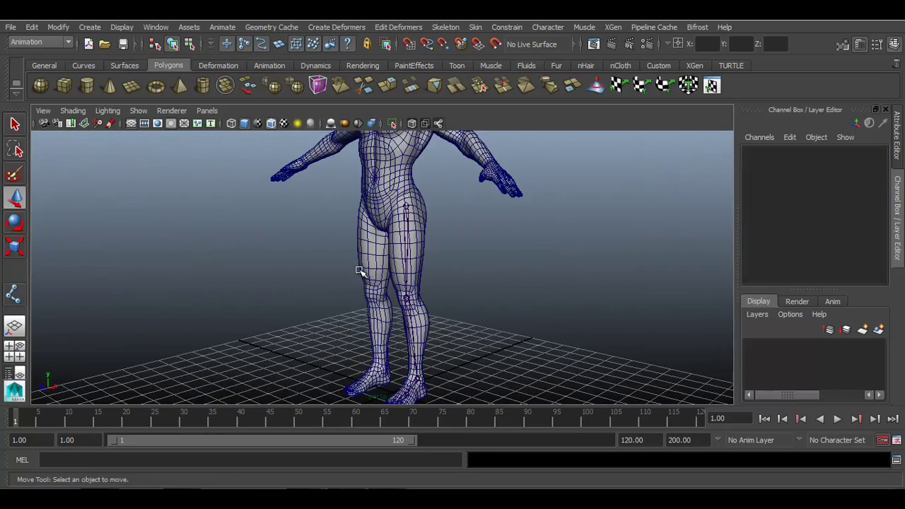
{"action": "left_click_drag", "start_coordinate": [360, 271], "coordinate": [406, 273], "text": "alt"}
{"action": "scroll", "coordinate": [505, 289], "scroll_direction": "down", "scroll_amount": 3}
{"action": "mouse_move", "coordinate": [502, 290]}
{"action": "left_mouse_down", "text": "alt"}
{"action": "mouse_move", "coordinate": [457, 264]}
{"action": "mouse_move", "coordinate": [505, 298]}
{"action": "left_mouse_up", "text": "alt"}
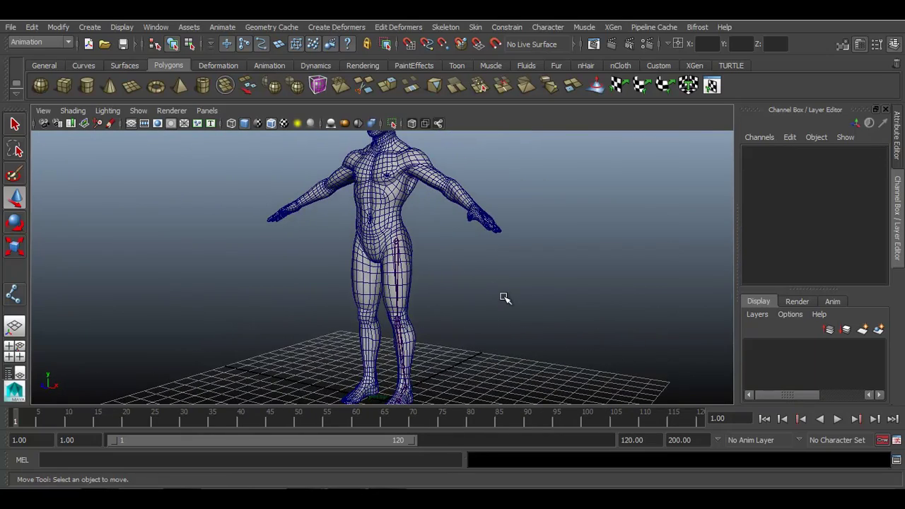
{"action": "key", "text": "ctrl+space"}
{"action": "key", "text": "ctrl+space"}
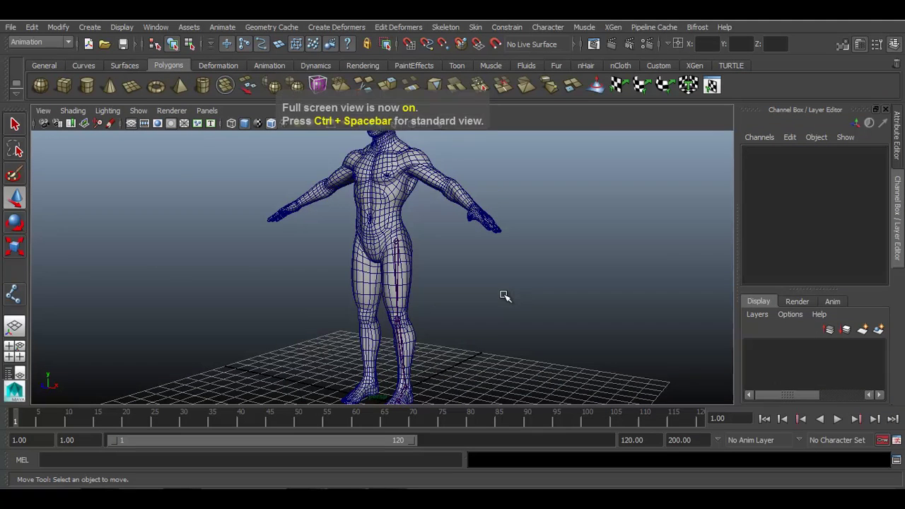
{"action": "left_click", "coordinate": [271, 123]}
Step: Select the left hip joint and rename it L_PELVIS01
{"action": "left_click", "coordinate": [398, 244]}
{"action": "left_click_drag", "start_coordinate": [448, 309], "coordinate": [481, 304], "text": "alt"}
{"action": "double_click", "coordinate": [753, 152]}
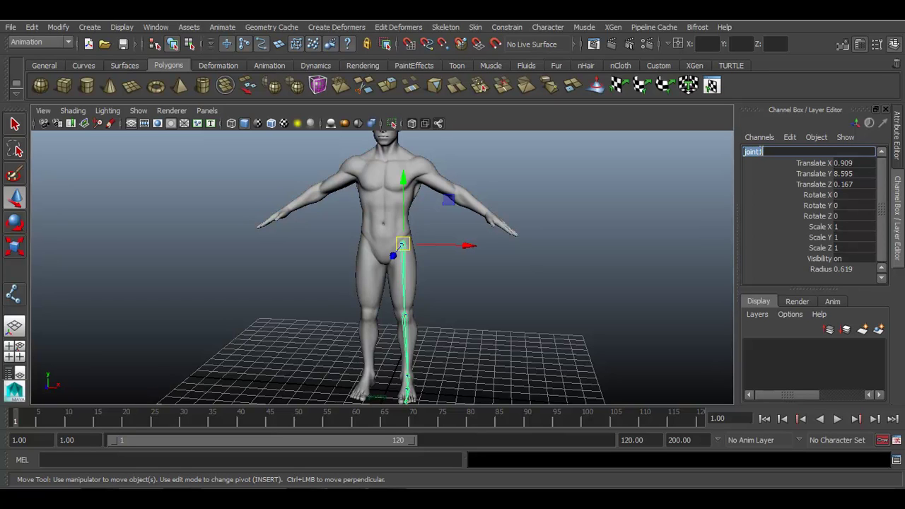
{"action": "type", "text": "L_PELVIS01"}
{"action": "key", "text": "Return"}
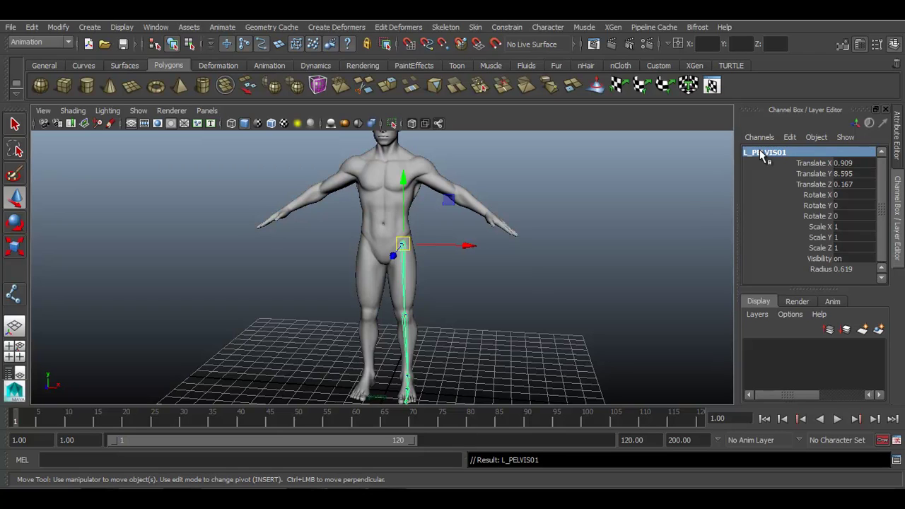
Step: Select the left knee joint below the pelvis joint and rename it L_KNEE01
{"action": "key", "text": "Down"}
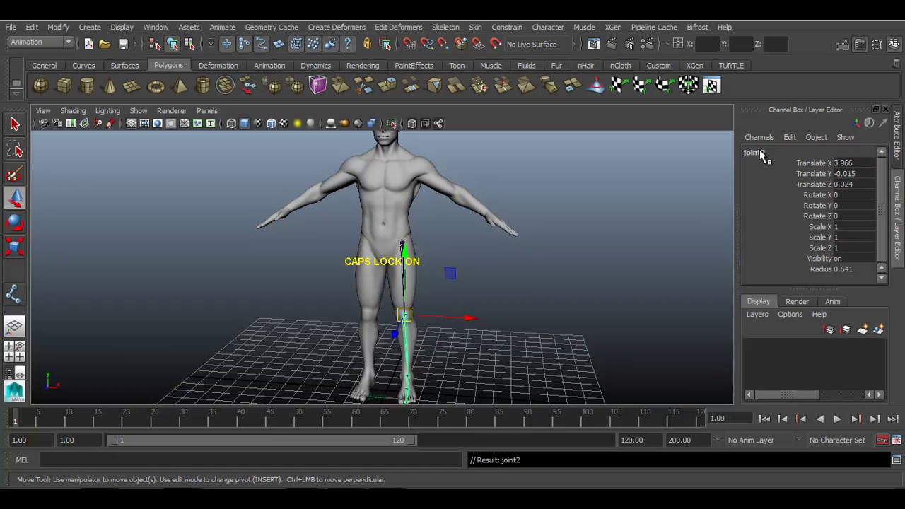
{"action": "double_click", "coordinate": [754, 153]}
{"action": "key", "text": "ctrl+v"}
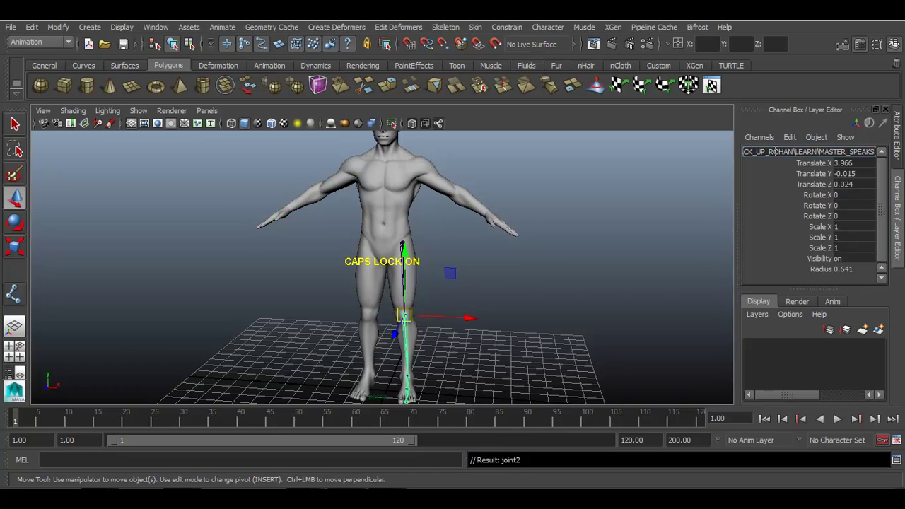
{"action": "key", "text": "ctrl+a"}
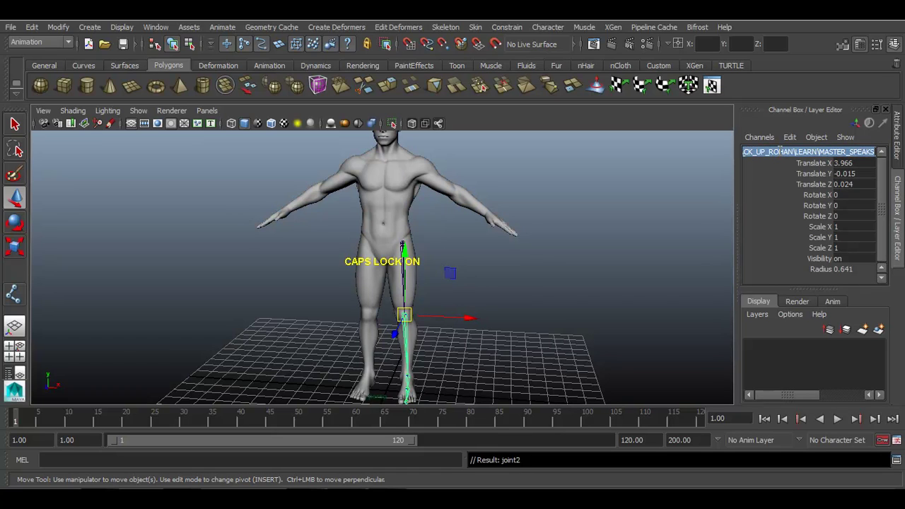
{"action": "key", "text": "BackSpace"}
{"action": "type", "text": "L"}
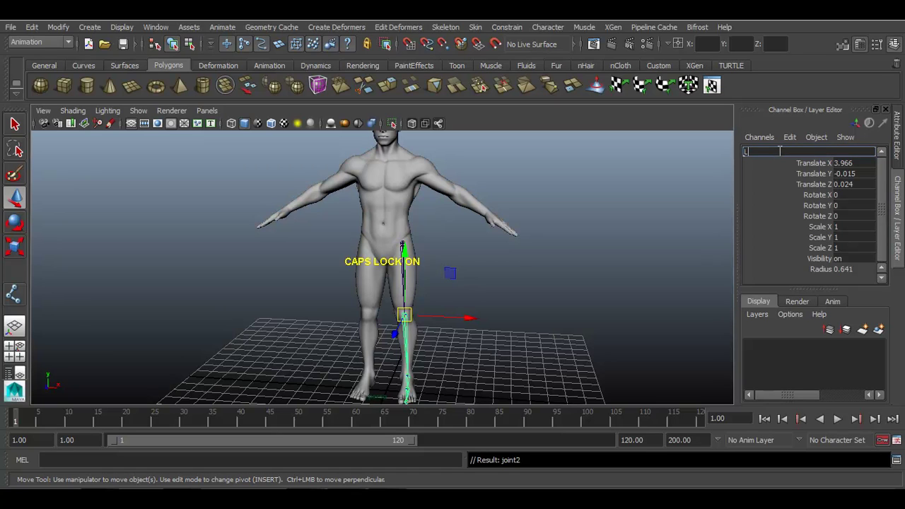
{"action": "type", "text": "_KNEE01"}
{"action": "key", "text": "Return"}
{"action": "key", "text": "ctrl+c"}
Step: Select the left ankle joint below the knee and rename it L_ANKLE01
{"action": "key", "text": "Down"}
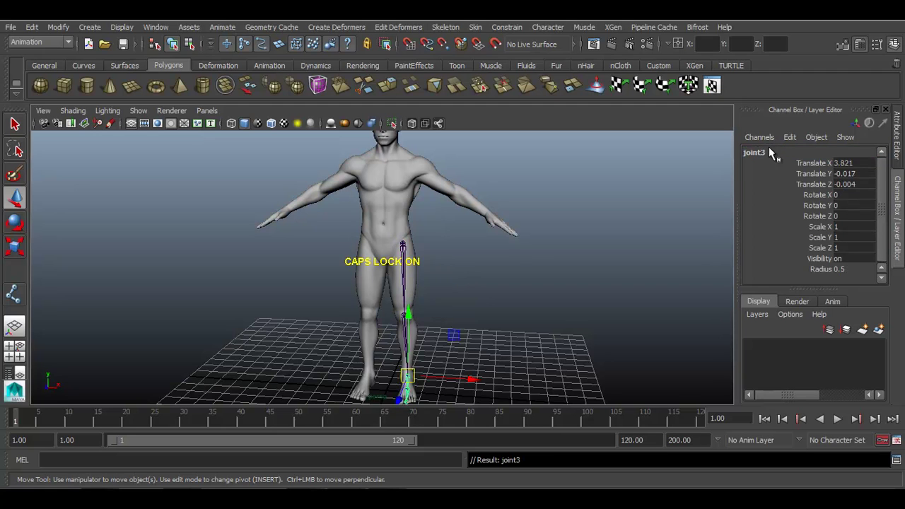
{"action": "left_click_drag", "start_coordinate": [533, 244], "coordinate": [409, 224], "text": "alt"}
{"action": "double_click", "coordinate": [760, 155]}
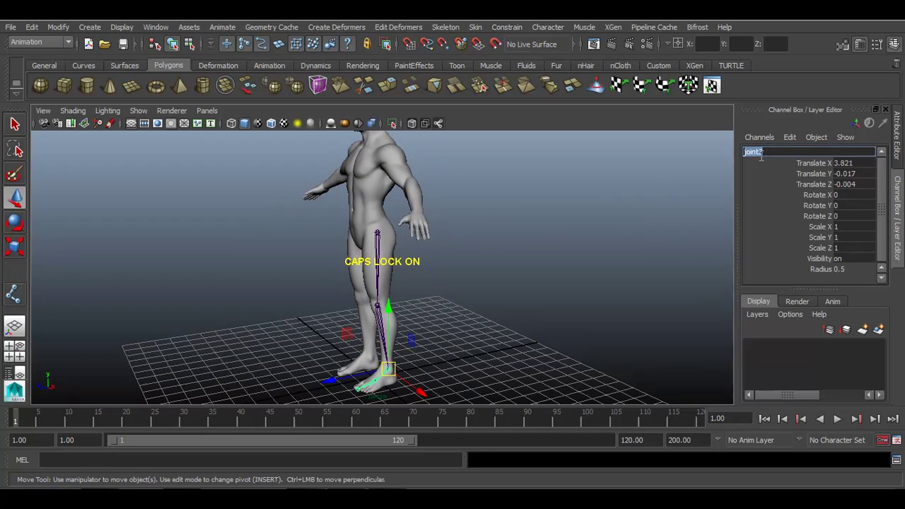
{"action": "key", "text": "ctrl+v"}
{"action": "left_click_drag", "start_coordinate": [777, 152], "coordinate": [751, 152]}
{"action": "type", "text": "ANKLE01"}
{"action": "key", "text": "Return"}
Step: Select the ball joint of the left foot and rename it L_BALL01
{"action": "key", "text": "Down"}
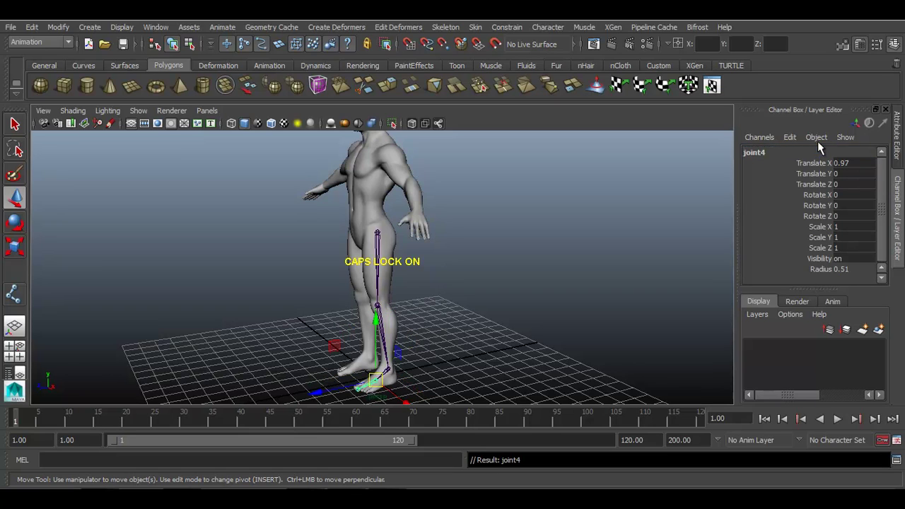
{"action": "left_click", "coordinate": [813, 151]}
{"action": "type", "text": "L_KNEE01"}
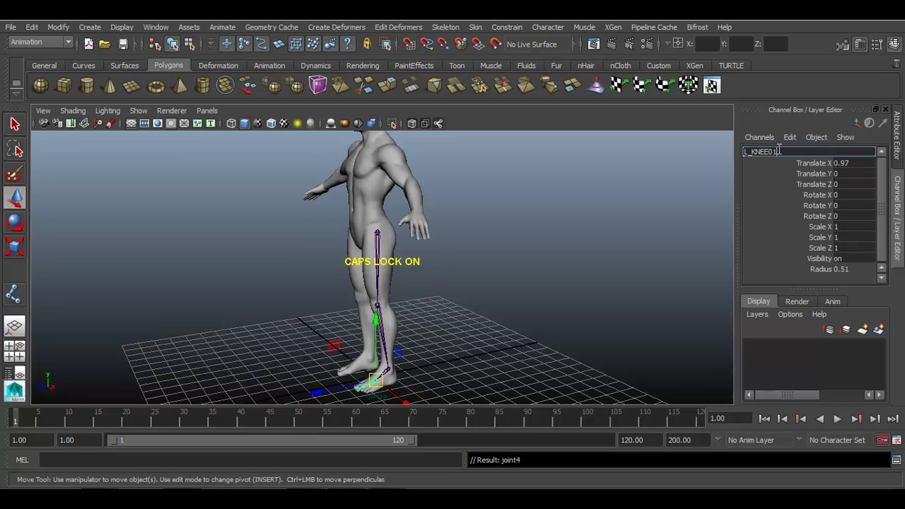
{"action": "left_click_drag", "start_coordinate": [779, 151], "coordinate": [746, 153]}
{"action": "type", "text": "L_BALL01"}
{"action": "key", "text": "Return"}
Step: Select the toe joint at the end of the left leg chain and rename it L_TOE01
{"action": "key", "text": "Down"}
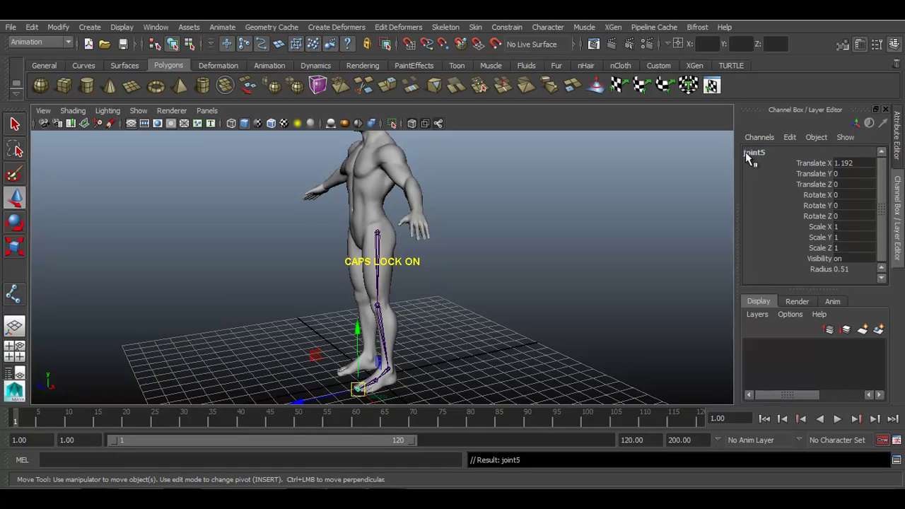
{"action": "left_click", "coordinate": [747, 153]}
{"action": "type", "text": "L"}
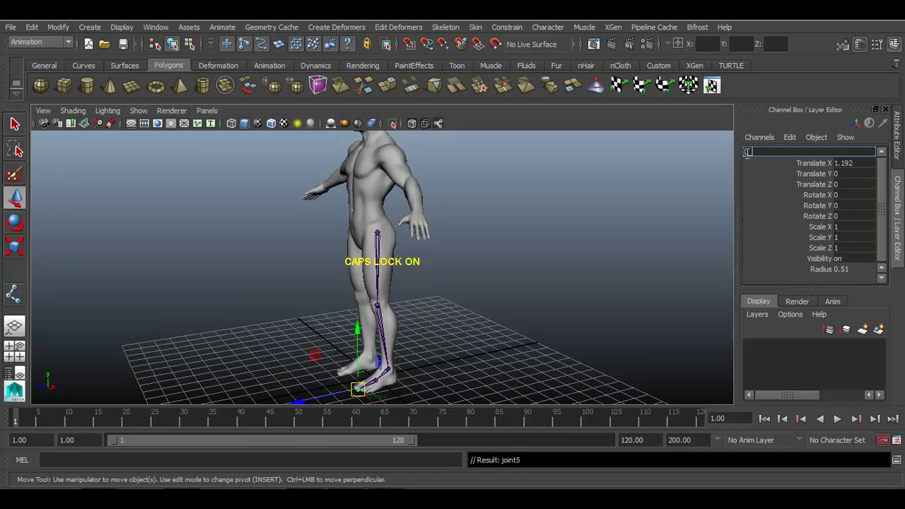
{"action": "type", "text": "_TOE01"}
{"action": "key", "text": "Return"}
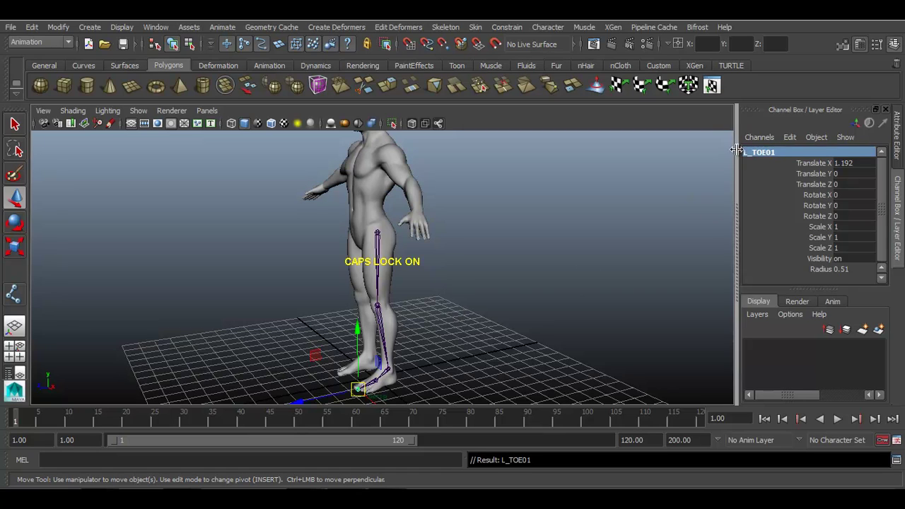
Step: Step through the left leg chain from pelvis to toe to check each joint's name, and deselect it
{"action": "left_click", "coordinate": [618, 235]}
{"action": "left_click", "coordinate": [377, 233]}
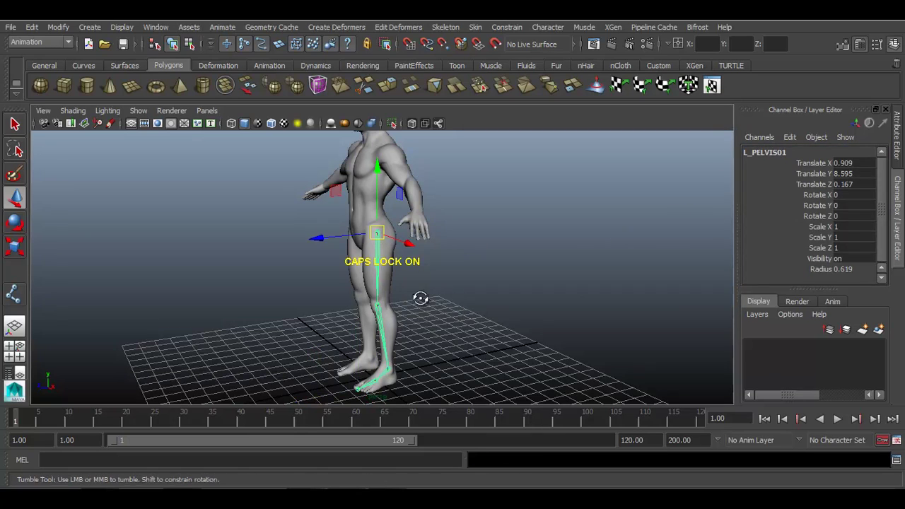
{"action": "left_click_drag", "start_coordinate": [419, 299], "coordinate": [426, 299], "text": "alt"}
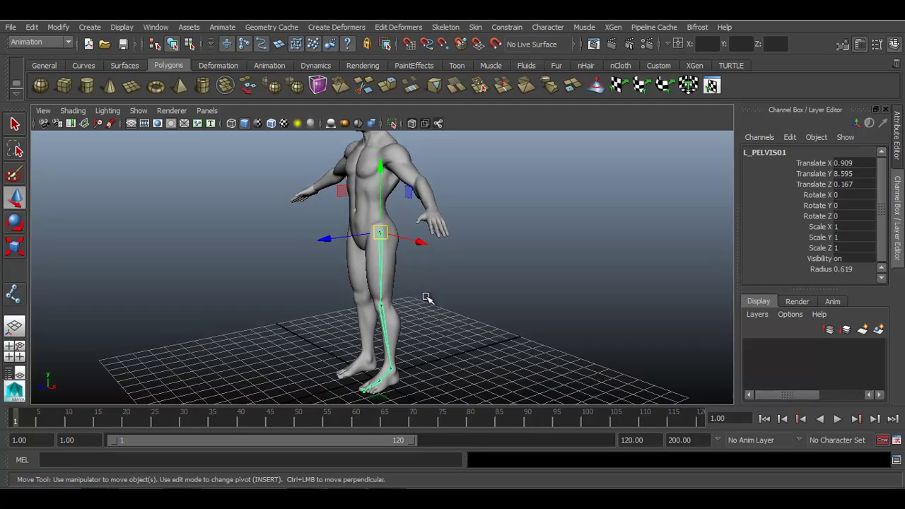
{"action": "key", "text": "Down"}
{"action": "key", "text": "Down"}
{"action": "key", "text": "Down"}
{"action": "key", "text": "Down"}
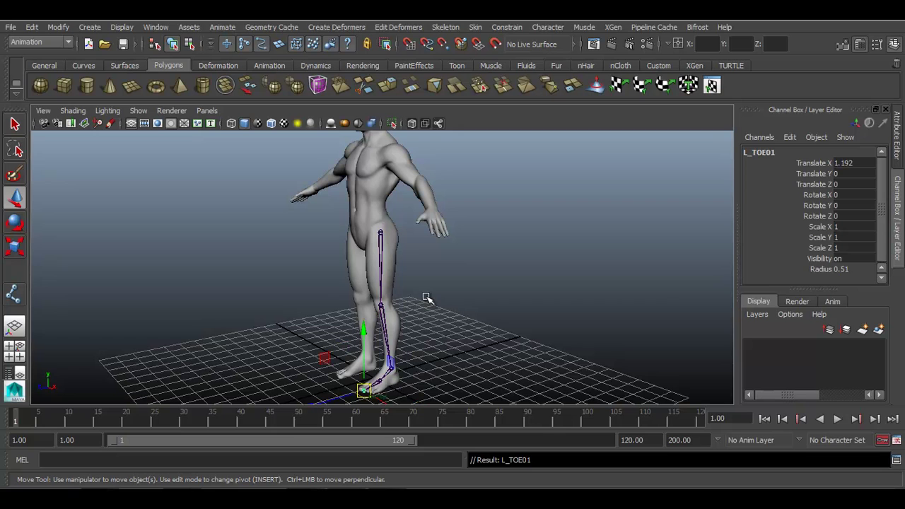
{"action": "left_click", "coordinate": [471, 305]}
{"action": "mouse_move", "coordinate": [483, 304]}
{"action": "left_mouse_down", "text": "alt"}
{"action": "mouse_move", "coordinate": [440, 303]}
{"action": "mouse_move", "coordinate": [481, 304]}
{"action": "left_mouse_up", "text": "alt"}
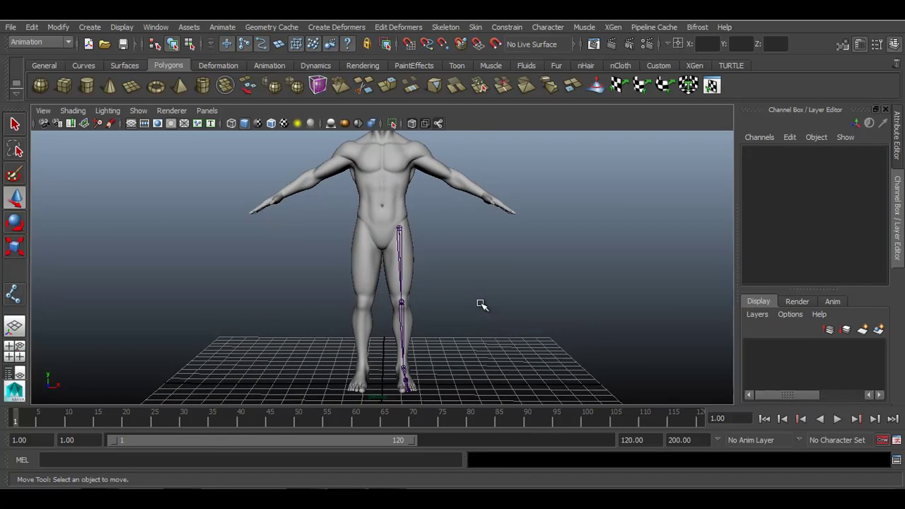
{"action": "middle_click_drag", "start_coordinate": [481, 305], "coordinate": [468, 290], "text": "alt"}
{"action": "right_click_drag", "start_coordinate": [468, 290], "coordinate": [480, 305], "text": "alt"}
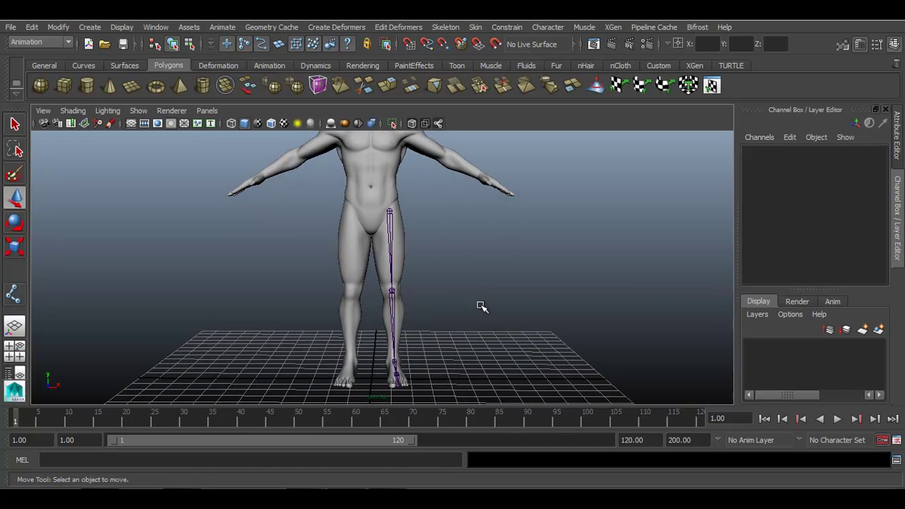
Step: Select the L_PELVIS01 joint and open the Mirror Joint options with the legs kept in view
{"action": "left_click", "coordinate": [390, 211]}
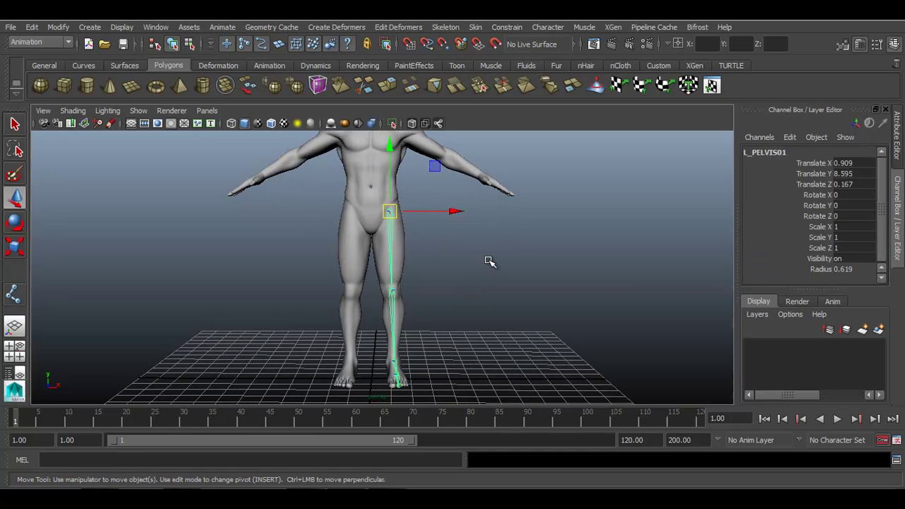
{"action": "mouse_move", "coordinate": [530, 266]}
{"action": "left_mouse_down", "text": "alt"}
{"action": "mouse_move", "coordinate": [366, 280]}
{"action": "mouse_move", "coordinate": [531, 277]}
{"action": "left_mouse_up", "text": "alt"}
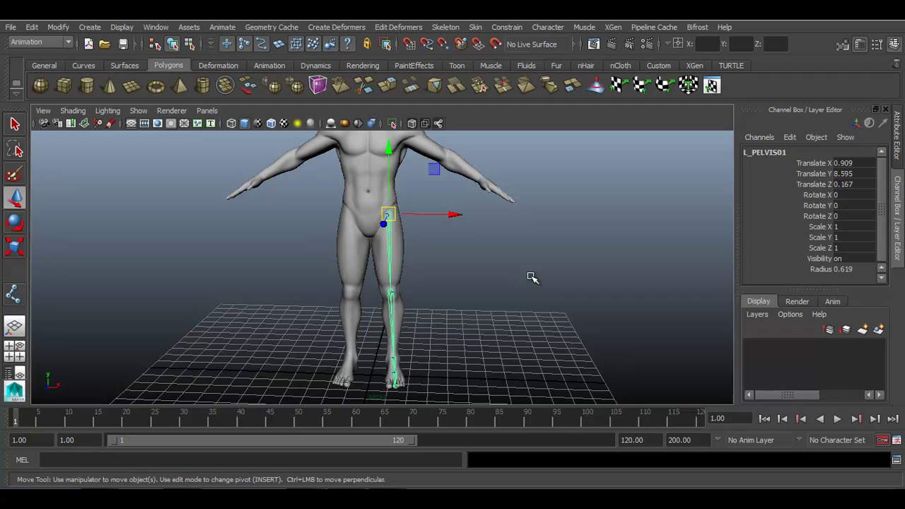
{"action": "left_click", "coordinate": [441, 27]}
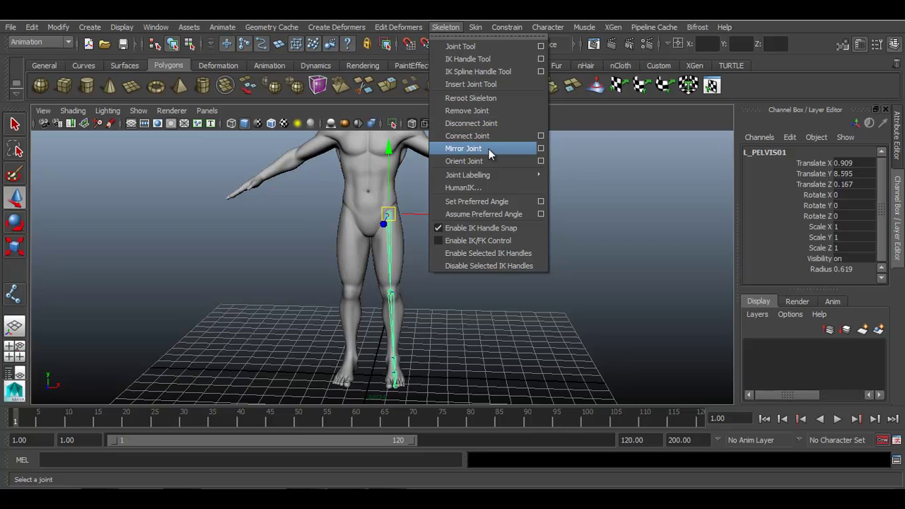
{"action": "left_click", "coordinate": [542, 149]}
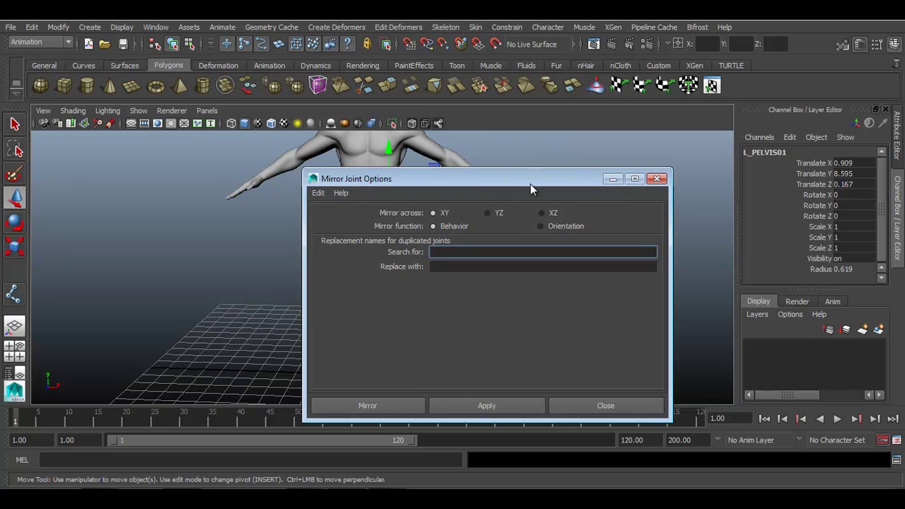
{"action": "left_click_drag", "start_coordinate": [530, 182], "coordinate": [729, 74]}
{"action": "left_click", "coordinate": [359, 297], "text": "alt"}
{"action": "left_click_drag", "start_coordinate": [360, 297], "coordinate": [408, 297], "text": "alt"}
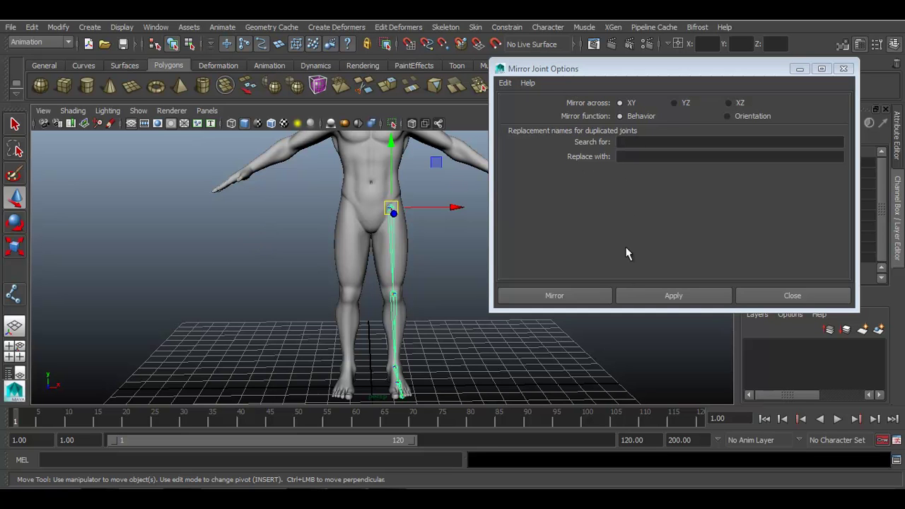
Step: Try to mirror the left leg chain across XY with the Behavior function and inspect it from the side
{"action": "left_click", "coordinate": [629, 297]}
{"action": "left_click_drag", "start_coordinate": [467, 332], "coordinate": [399, 350], "text": "alt"}
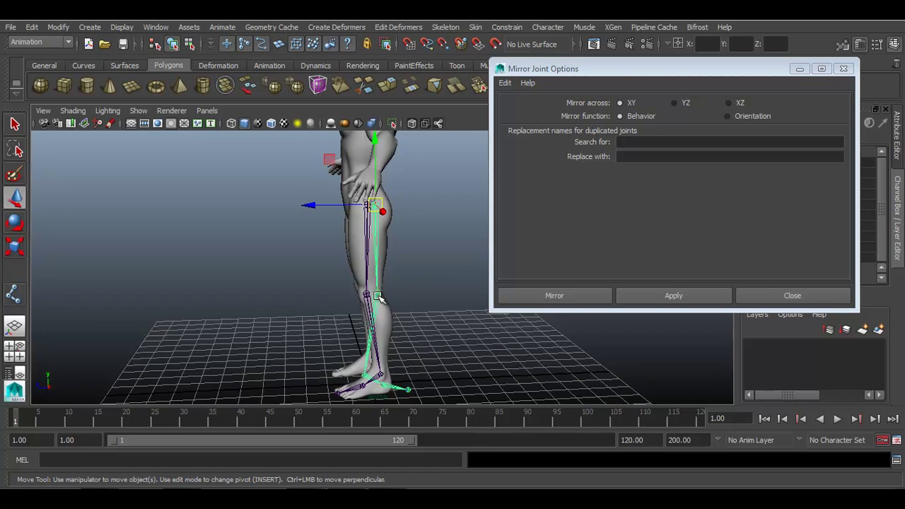
{"action": "left_click_drag", "start_coordinate": [379, 297], "coordinate": [400, 264], "text": "alt"}
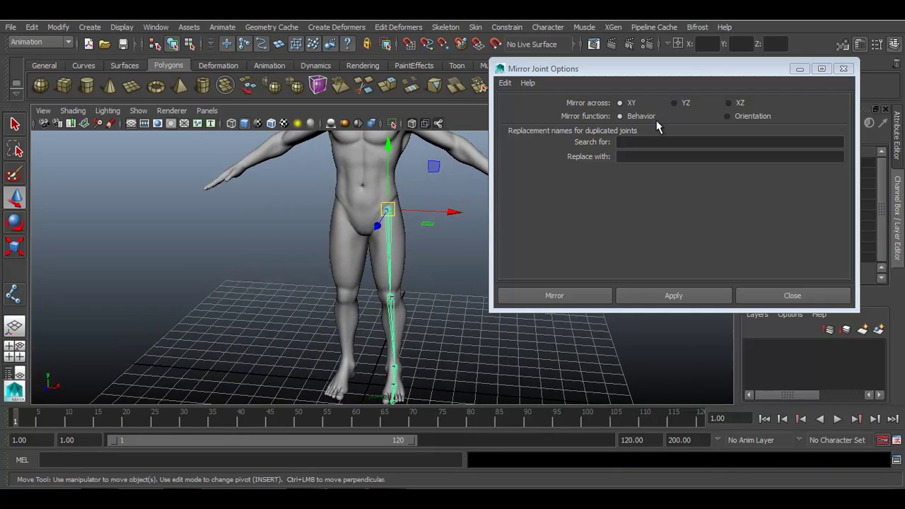
Step: Set the joint mirroring plane to YZ, keeping the Behavior function and the legs in view
{"action": "left_click", "coordinate": [675, 103]}
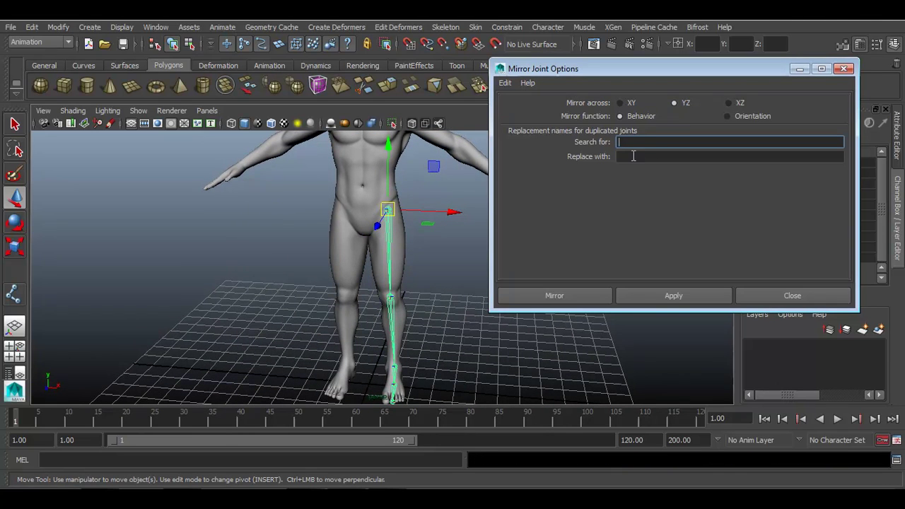
{"action": "left_click_drag", "start_coordinate": [662, 69], "coordinate": [658, 168]}
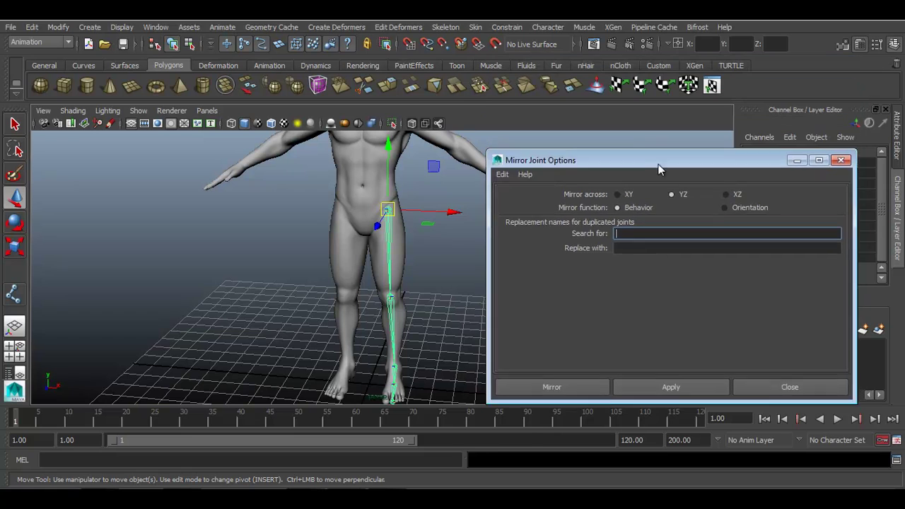
{"action": "double_click", "coordinate": [671, 149]}
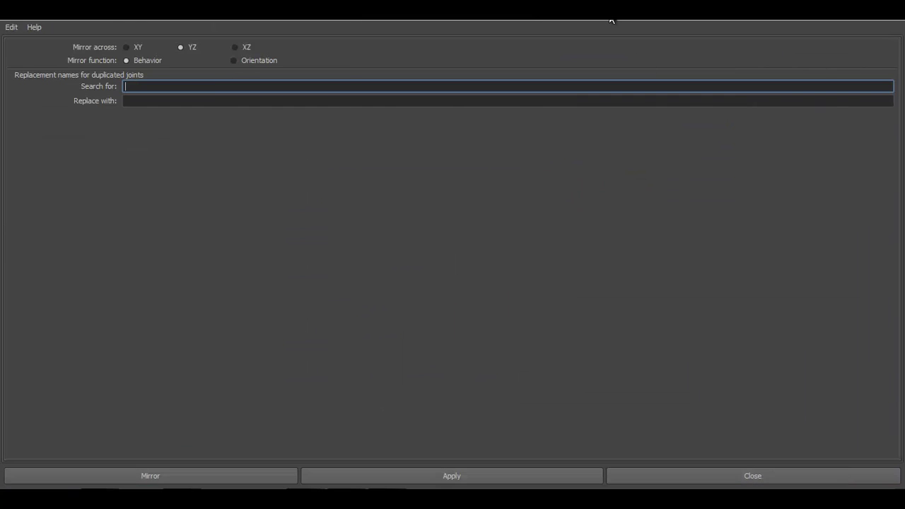
{"action": "double_click", "coordinate": [611, 20]}
Step: Try to mirror the left leg chain across YZ without replacement names, and remove the mirrored copy
{"action": "left_click", "coordinate": [654, 374]}
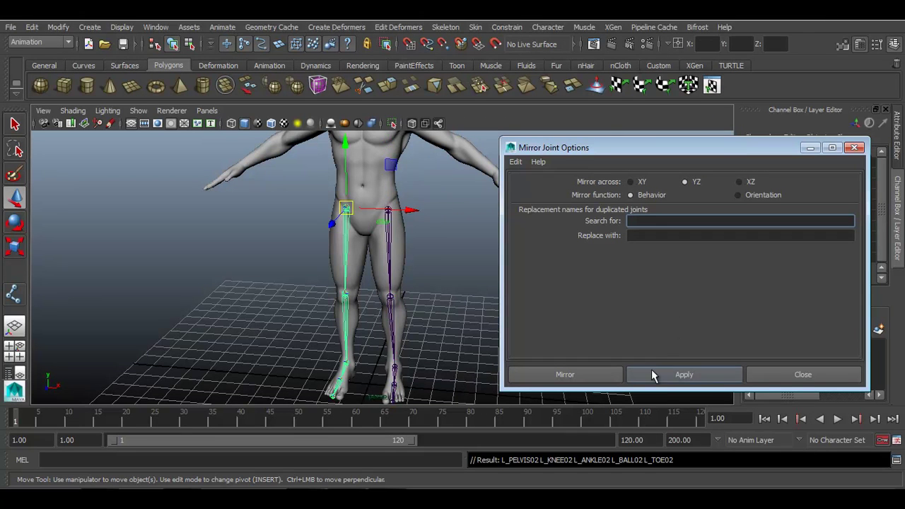
{"action": "left_click_drag", "start_coordinate": [437, 356], "coordinate": [450, 355], "text": "alt"}
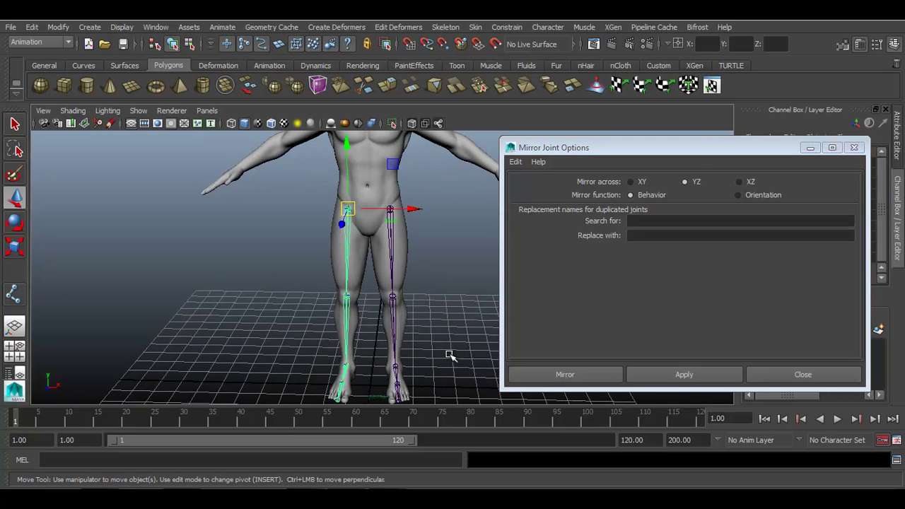
{"action": "left_click_drag", "start_coordinate": [605, 147], "coordinate": [612, 227]}
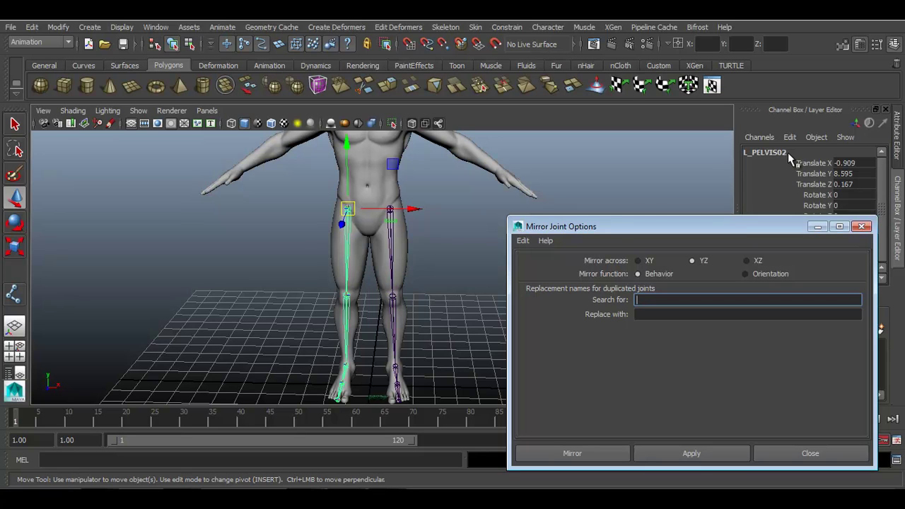
{"action": "middle_click", "coordinate": [331, 285]}
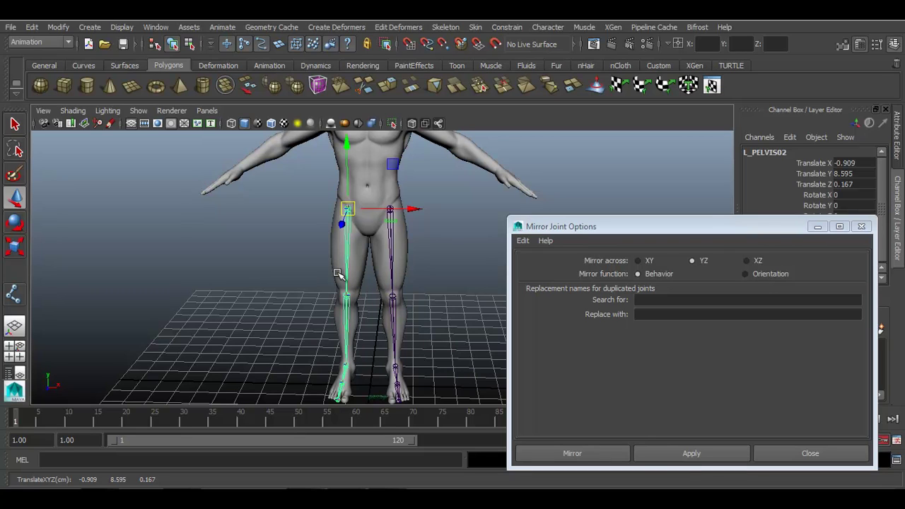
{"action": "left_click", "coordinate": [338, 274]}
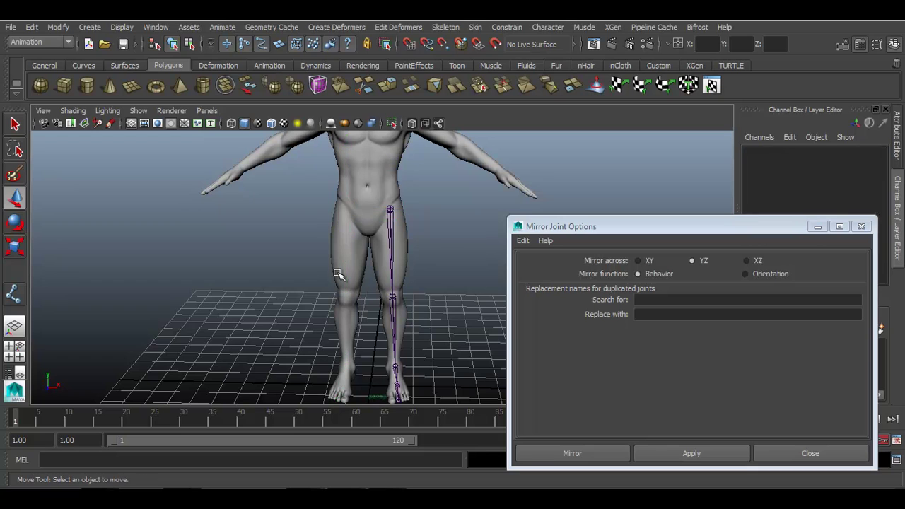
Step: Mirror the chain from L_PELVIS01 across YZ with Behavior, replacing L_ with R_ in the joint names, and deselect it
{"action": "left_click", "coordinate": [394, 227]}
{"action": "left_click", "coordinate": [555, 223]}
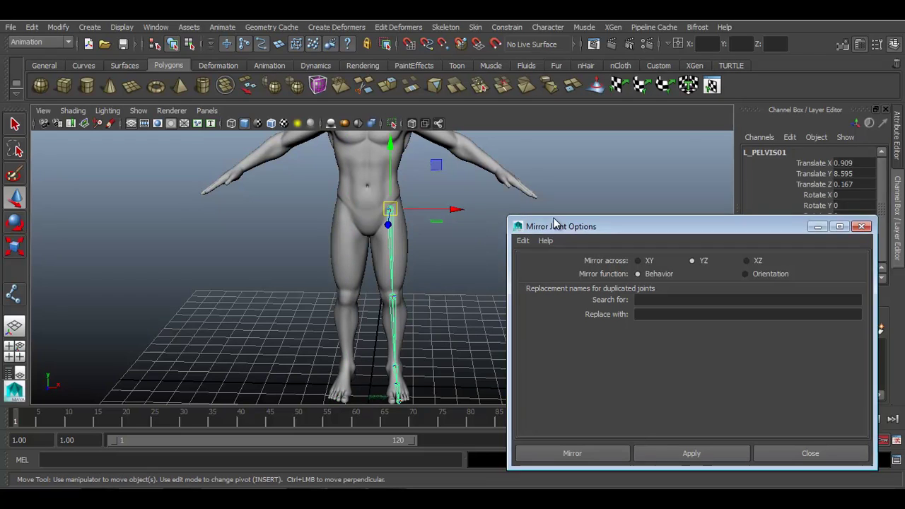
{"action": "left_click_drag", "start_coordinate": [556, 224], "coordinate": [543, 153]}
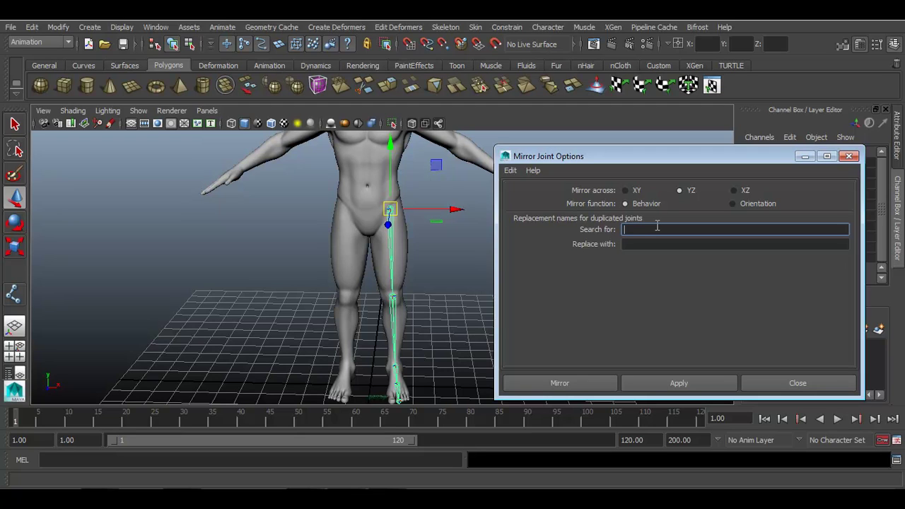
{"action": "type", "text": "L_"}
{"action": "left_click", "coordinate": [626, 244]}
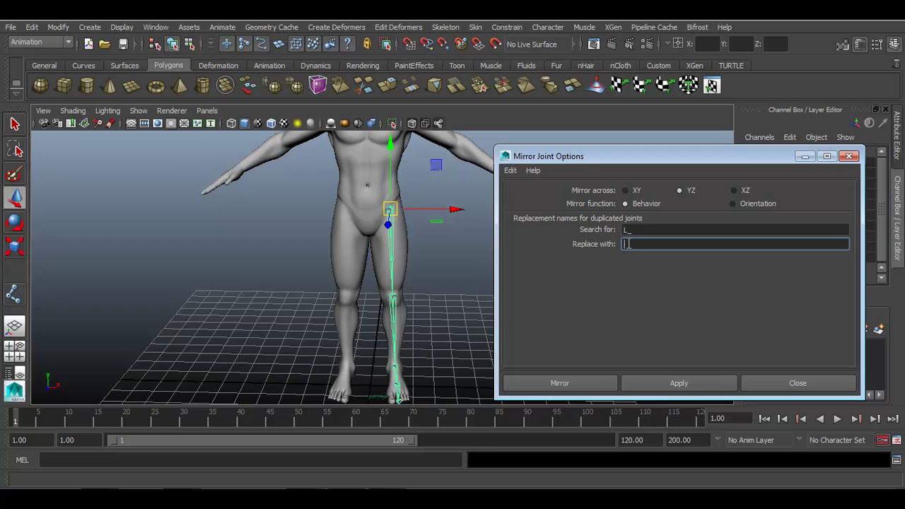
{"action": "type", "text": "R_"}
{"action": "left_click", "coordinate": [575, 383]}
{"action": "left_click", "coordinate": [421, 290]}
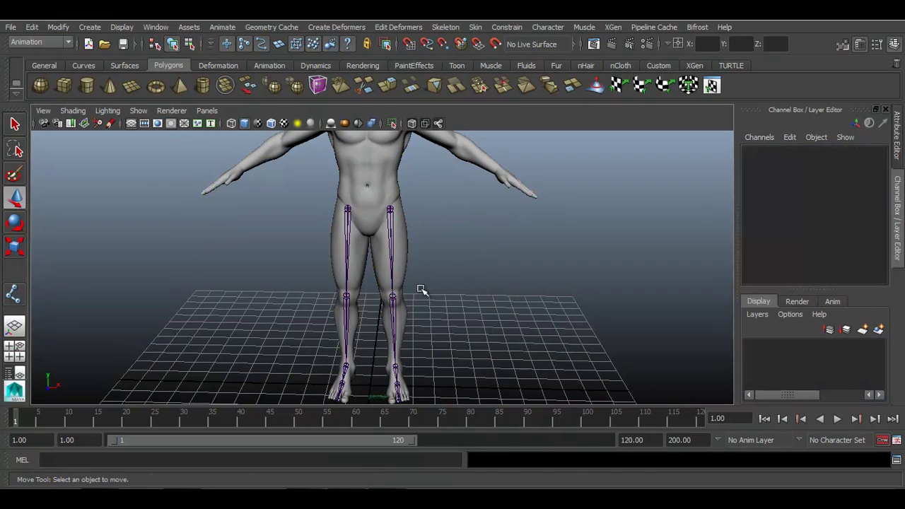
Step: Step through the mirrored right leg chain from pelvis to toe to check each joint's name, and deselect it
{"action": "left_click", "coordinate": [348, 221]}
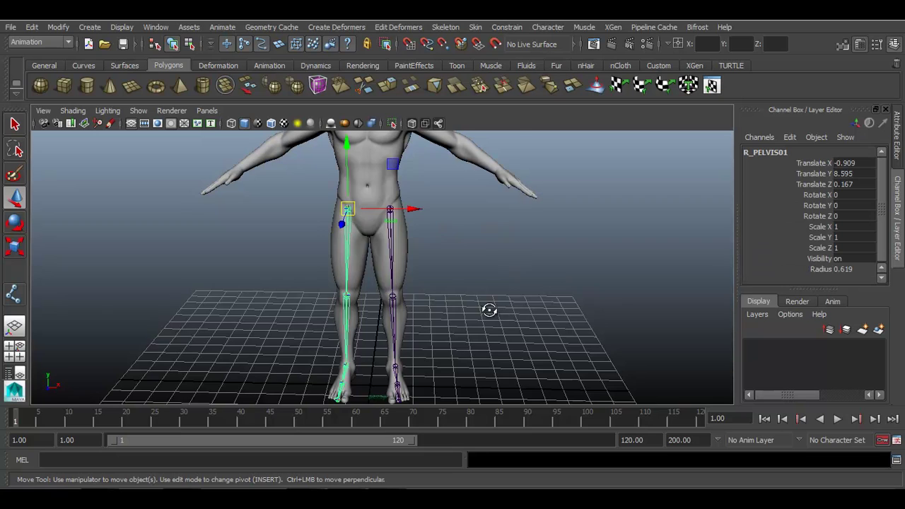
{"action": "left_click_drag", "start_coordinate": [489, 307], "coordinate": [524, 310], "text": "alt"}
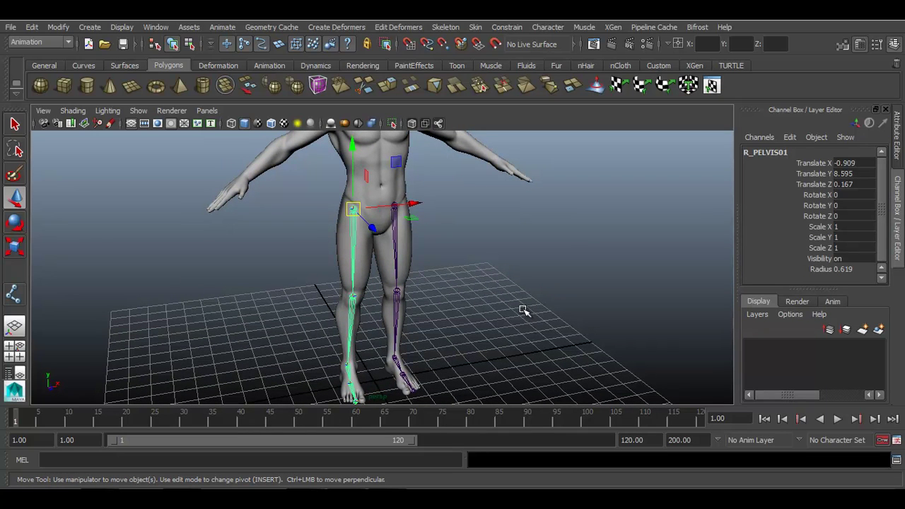
{"action": "key", "text": "Down"}
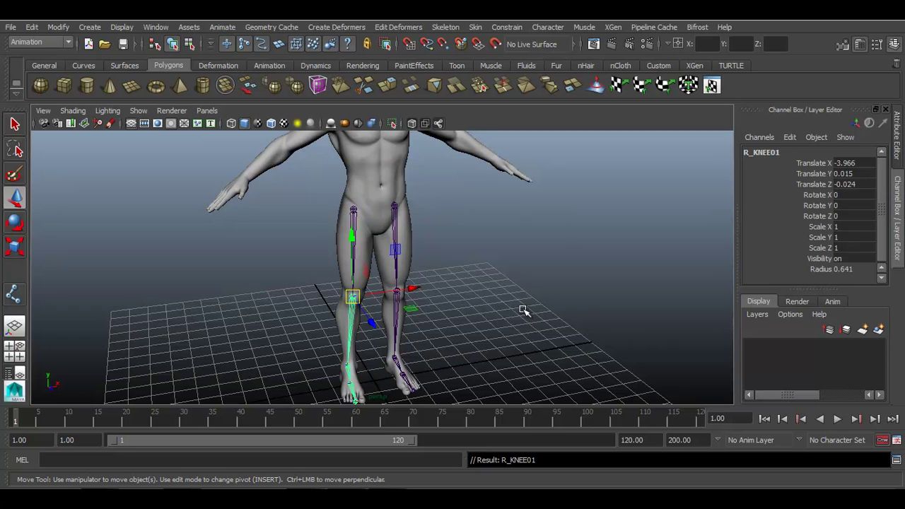
{"action": "key", "text": "Down"}
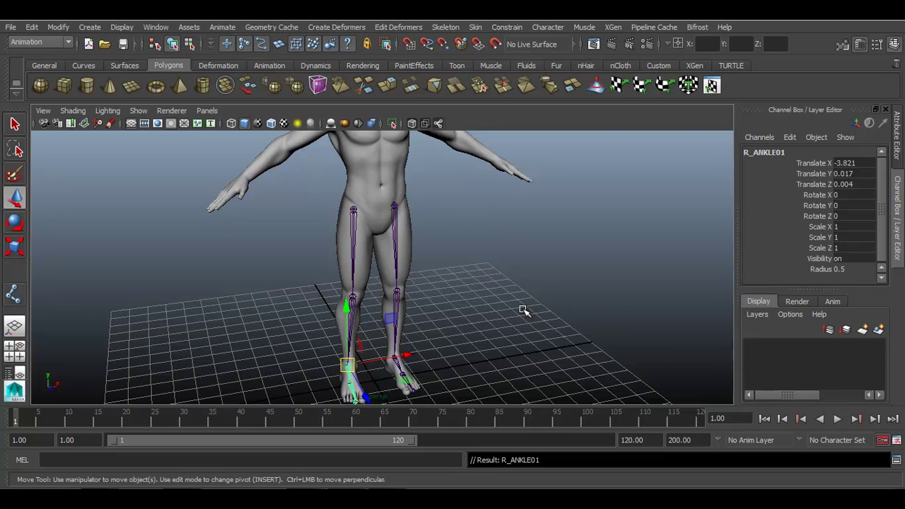
{"action": "key", "text": "Down"}
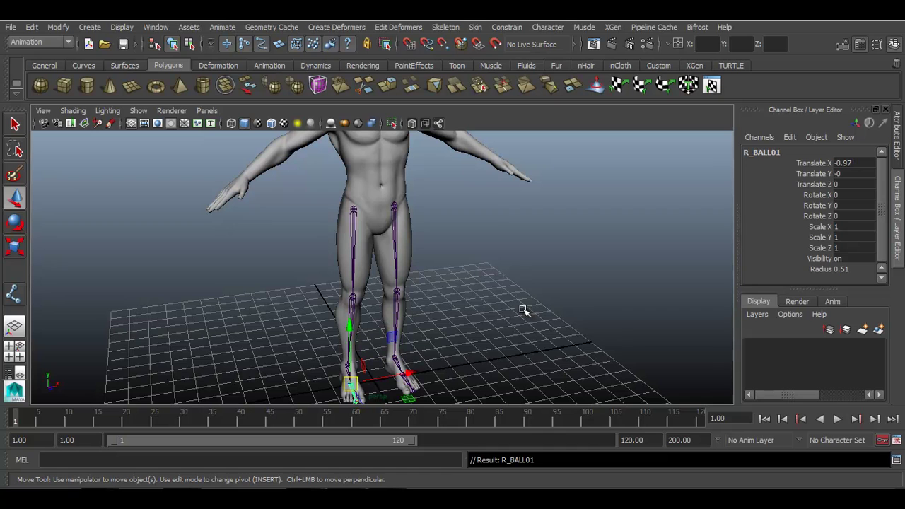
{"action": "key", "text": "Down"}
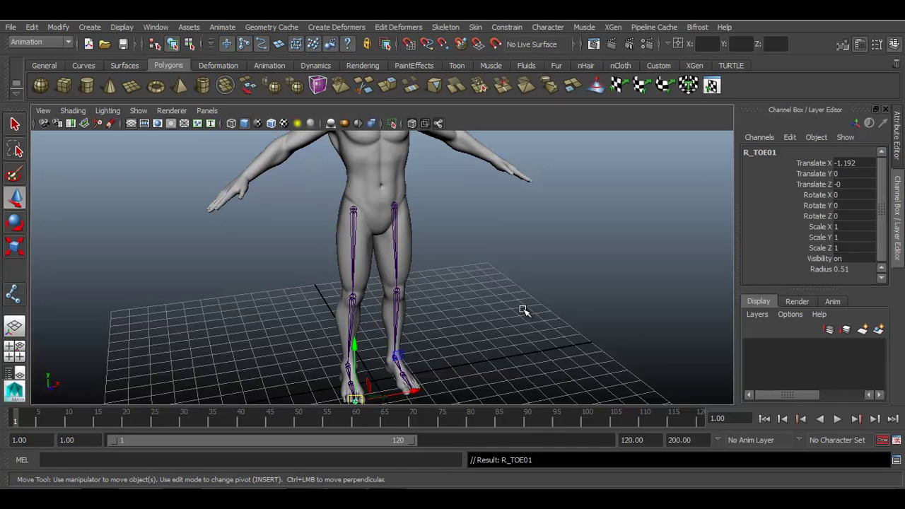
{"action": "left_click_drag", "start_coordinate": [524, 312], "coordinate": [470, 316], "text": "alt"}
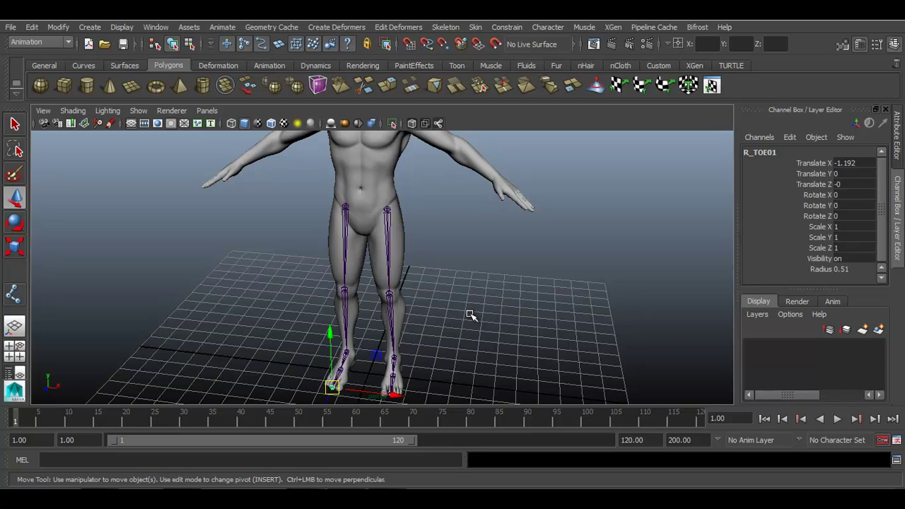
{"action": "left_click", "coordinate": [469, 315]}
Step: In the front wireframe view, place a single joint on the body's centre line between the pelvis joints, at about Y 8.75
{"action": "key", "text": "space"}
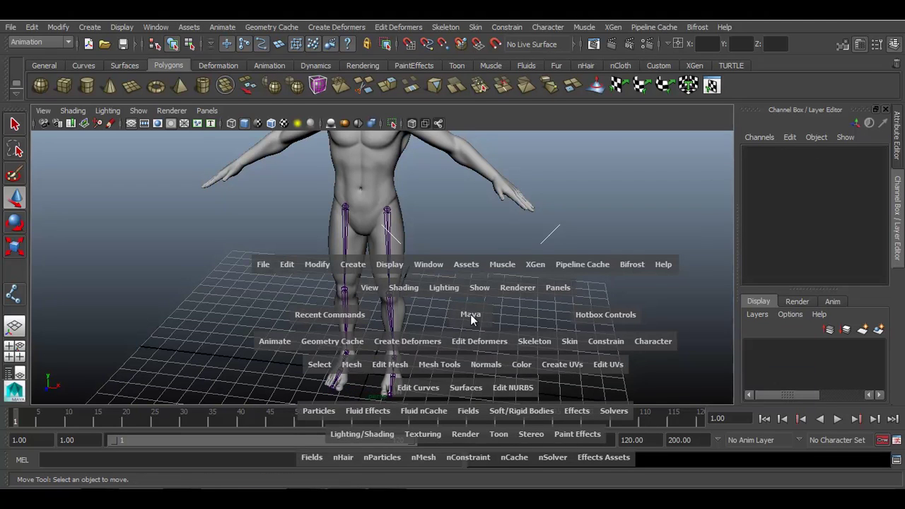
{"action": "left_click_drag", "start_coordinate": [470, 316], "coordinate": [467, 338]}
{"action": "middle_click_drag", "start_coordinate": [463, 221], "coordinate": [471, 337], "text": "alt"}
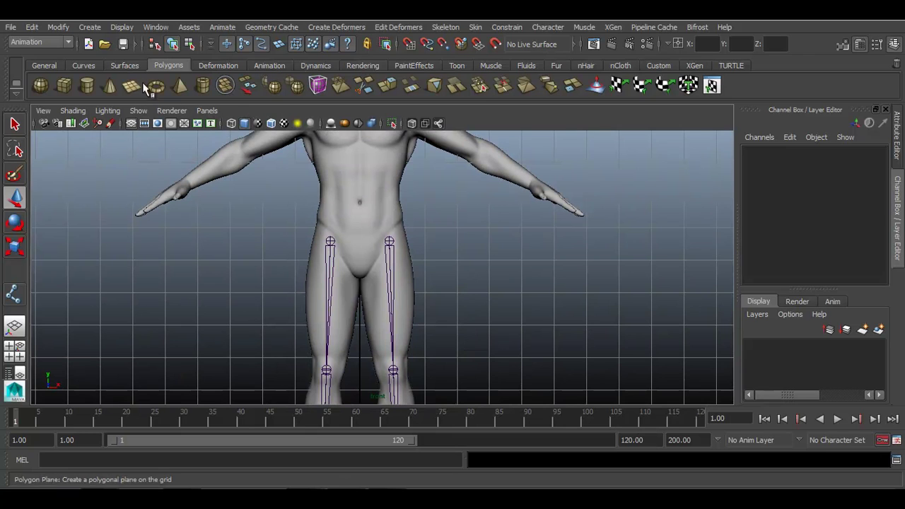
{"action": "left_click", "coordinate": [14, 293]}
{"action": "scroll", "coordinate": [338, 263], "scroll_direction": "up", "scroll_amount": 1}
{"action": "scroll", "coordinate": [338, 263], "scroll_direction": "up", "scroll_amount": 3}
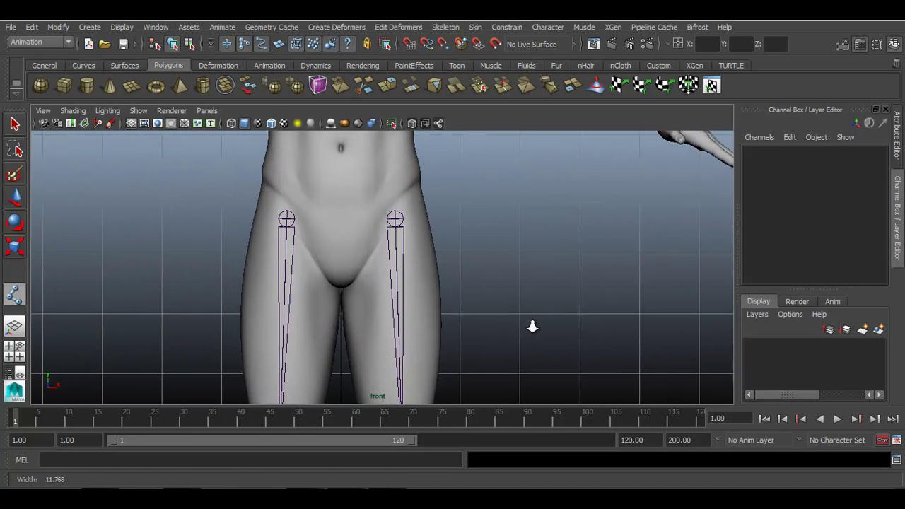
{"action": "key", "text": "4"}
{"action": "left_click", "coordinate": [341, 212]}
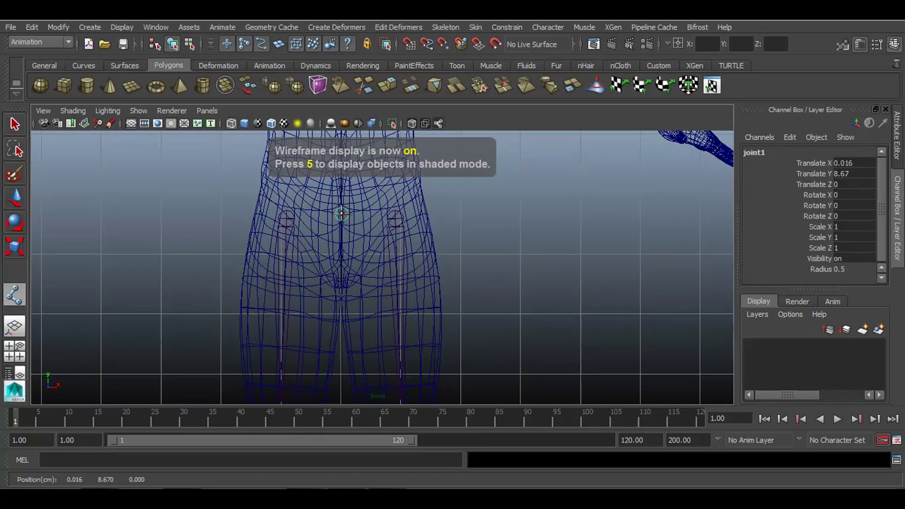
{"action": "left_click_drag", "start_coordinate": [341, 212], "coordinate": [340, 209]}
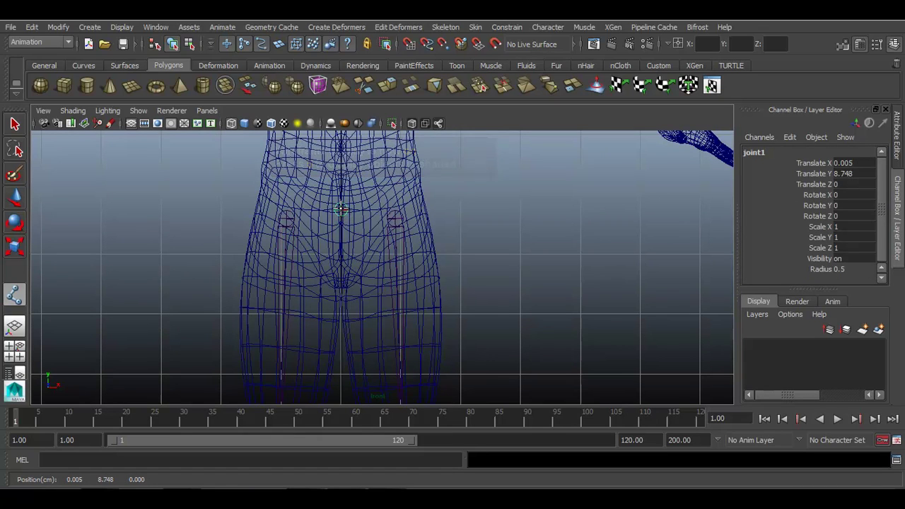
{"action": "key", "text": "w"}
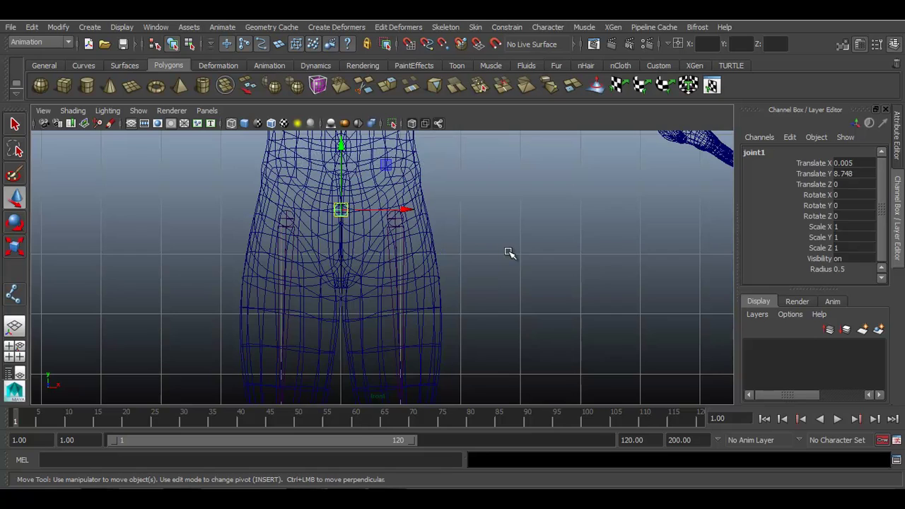
{"action": "left_click", "coordinate": [507, 250]}
Step: Lower the left and right pelvis joints together to about Y 8.4, and return to shaded display
{"action": "scroll", "coordinate": [447, 266], "scroll_direction": "up", "scroll_amount": 1}
{"action": "left_click", "coordinate": [267, 214]}
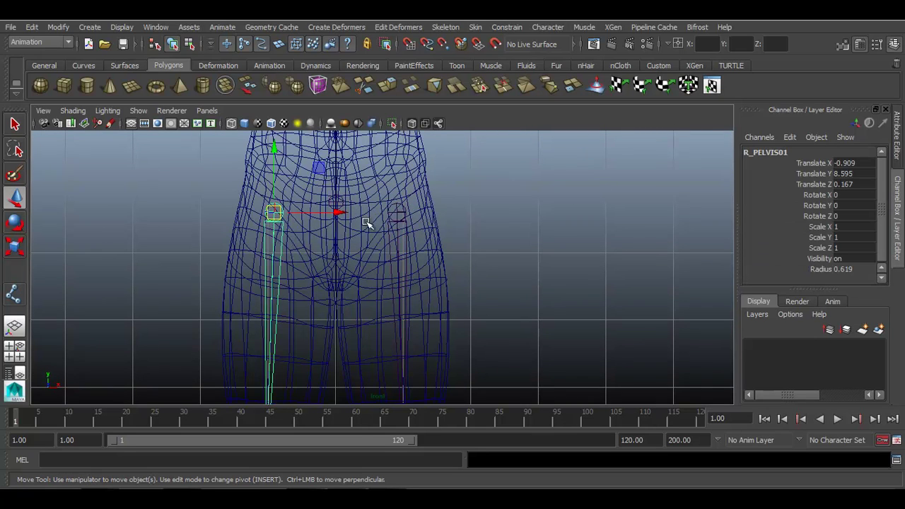
{"action": "left_click", "coordinate": [397, 214]}
{"action": "key", "text": "Insert"}
{"action": "left_click_drag", "start_coordinate": [399, 175], "coordinate": [399, 189]}
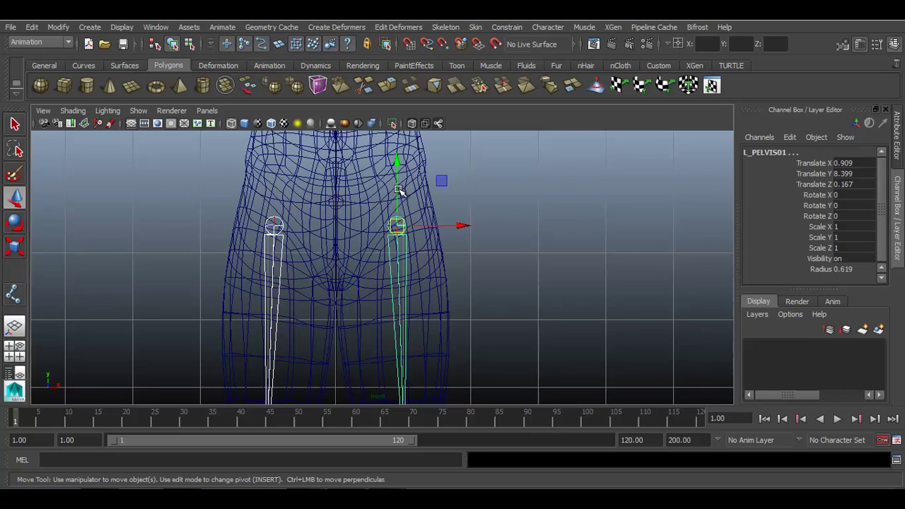
{"action": "key", "text": "5"}
{"action": "left_click", "coordinate": [567, 222]}
Step: Move the centre joint forward in the side view to about Z 0.18, in line with the pelvis joints, and return to perspective
{"action": "left_click", "coordinate": [337, 203]}
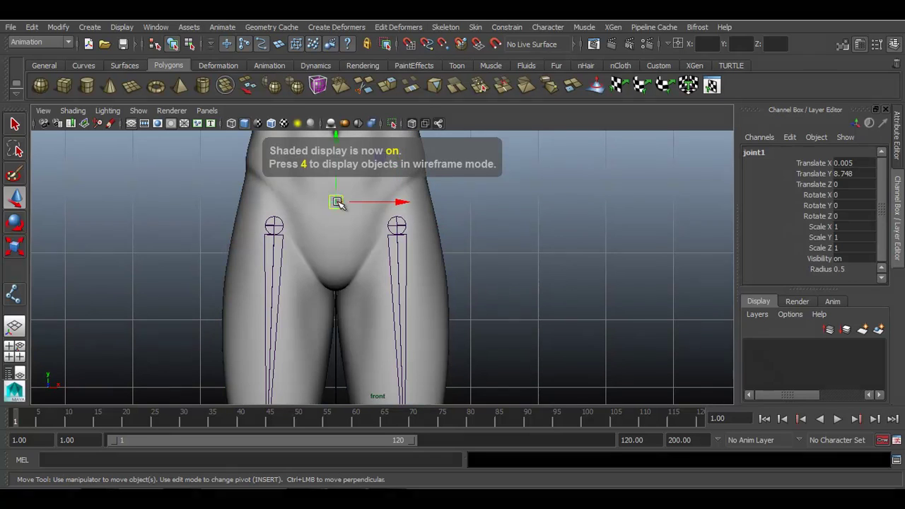
{"action": "key", "text": "space"}
{"action": "left_click_drag", "start_coordinate": [339, 203], "coordinate": [400, 200]}
{"action": "scroll", "coordinate": [449, 231], "scroll_direction": "up", "scroll_amount": 2}
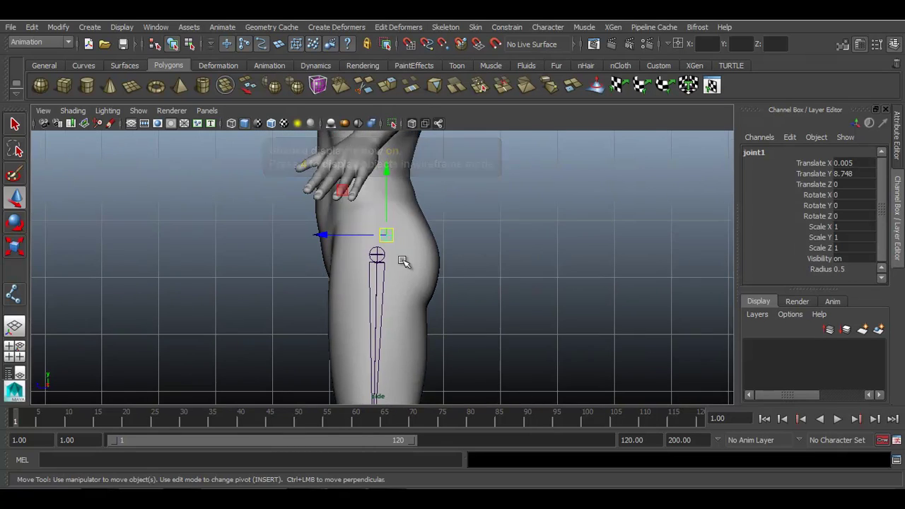
{"action": "left_click_drag", "start_coordinate": [344, 225], "coordinate": [335, 182]}
{"action": "key", "text": "space"}
{"action": "left_click_drag", "start_coordinate": [421, 239], "coordinate": [455, 228], "text": "alt"}
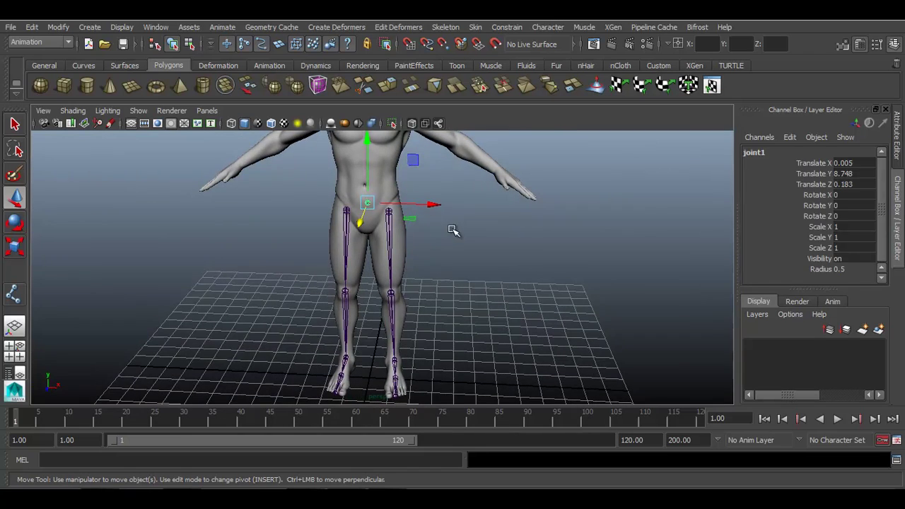
{"action": "left_click", "coordinate": [454, 228]}
Step: Select the single centre joint between the two legs and rename it HIP01
{"action": "middle_click_drag", "start_coordinate": [449, 235], "coordinate": [445, 289], "text": "alt"}
{"action": "right_click_drag", "start_coordinate": [445, 289], "coordinate": [637, 368], "text": "alt"}
{"action": "left_click_drag", "start_coordinate": [467, 304], "coordinate": [414, 263], "text": "alt"}
{"action": "left_click", "coordinate": [363, 223]}
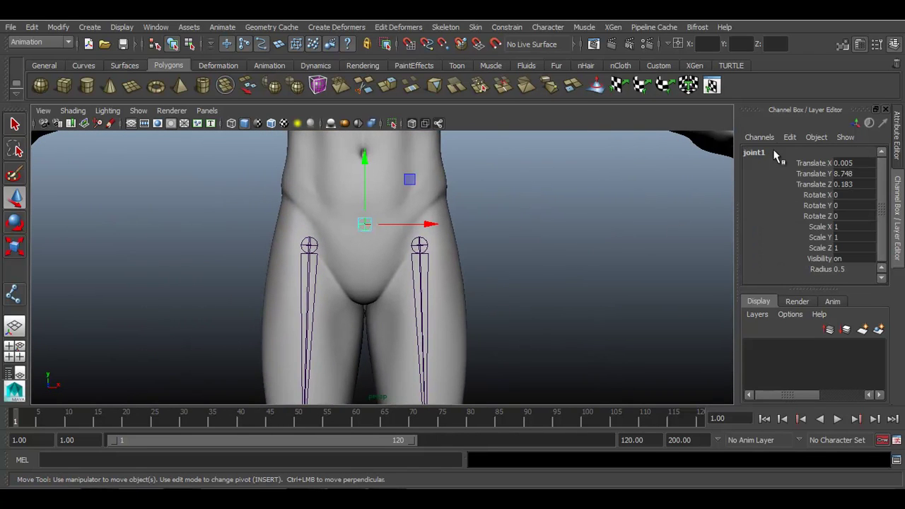
{"action": "left_click", "coordinate": [774, 152]}
{"action": "type", "text": "HIP01"}
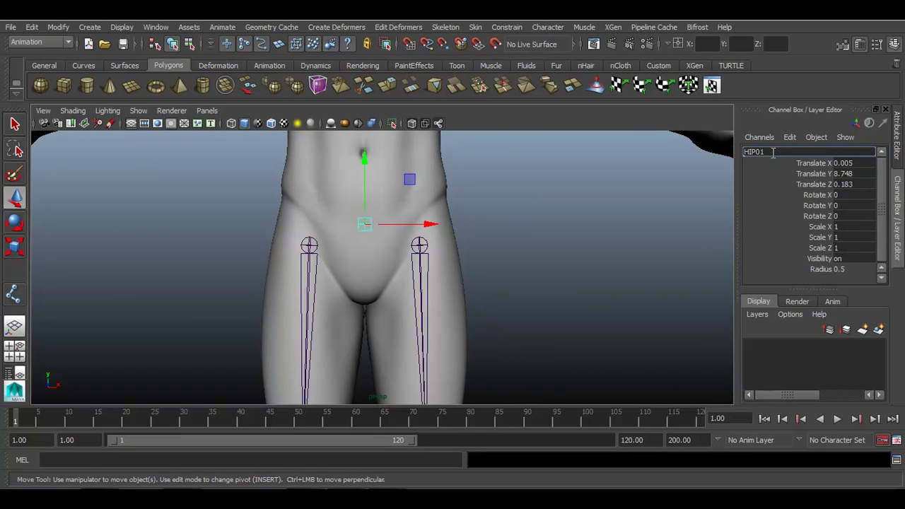
{"action": "key", "text": "Return"}
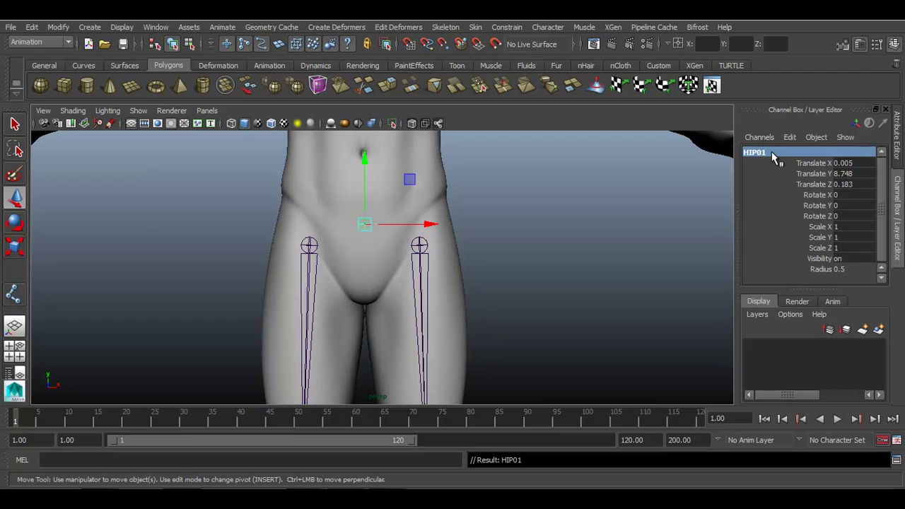
{"action": "left_click", "coordinate": [676, 219]}
Step: Select HIP01 and the right and left pelvis joints to review them, and clear the selection
{"action": "left_click", "coordinate": [364, 223]}
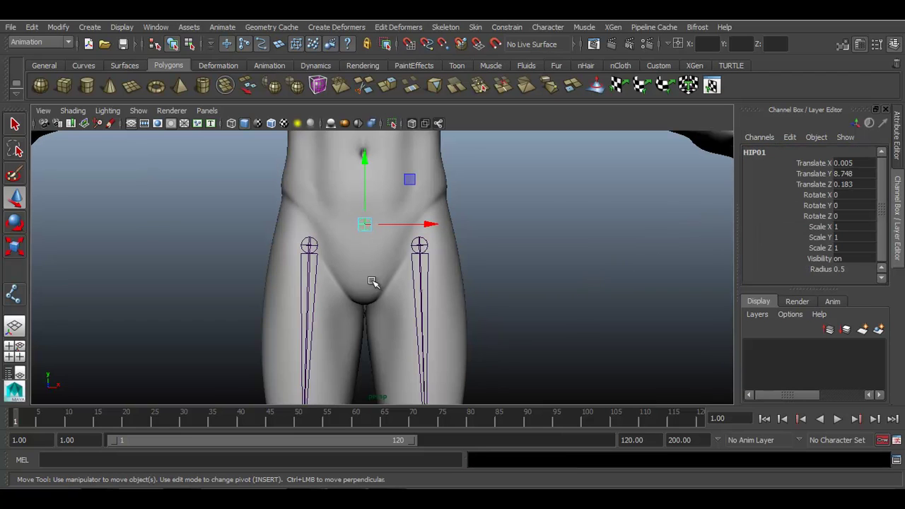
{"action": "left_click", "coordinate": [309, 246]}
{"action": "left_click", "coordinate": [419, 246]}
{"action": "left_click", "coordinate": [502, 290]}
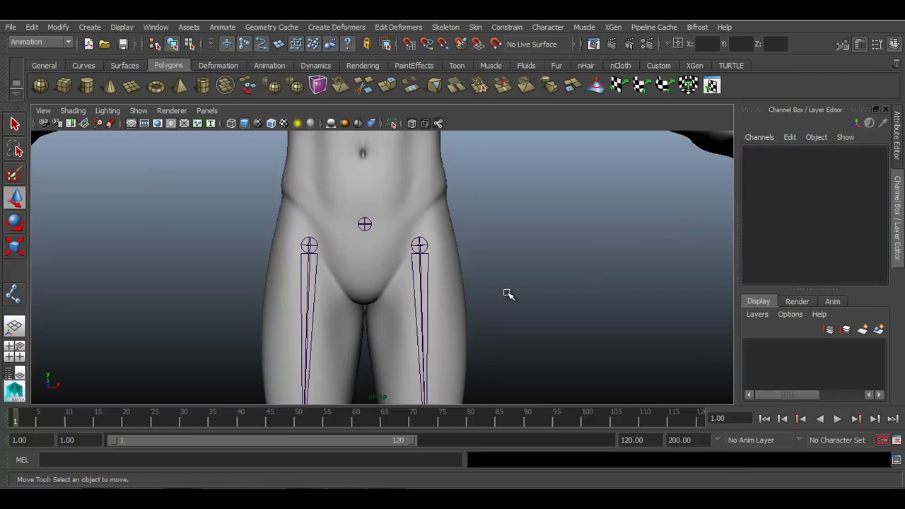
Step: Parent the right and left pelvis joints under the central HIP01 joint, and clear the selection
{"action": "left_click", "coordinate": [310, 247]}
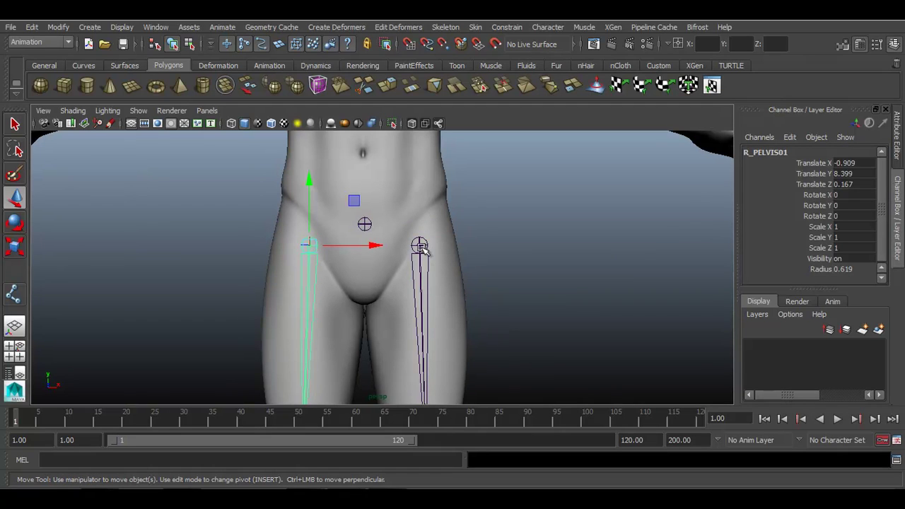
{"action": "left_click", "coordinate": [420, 246]}
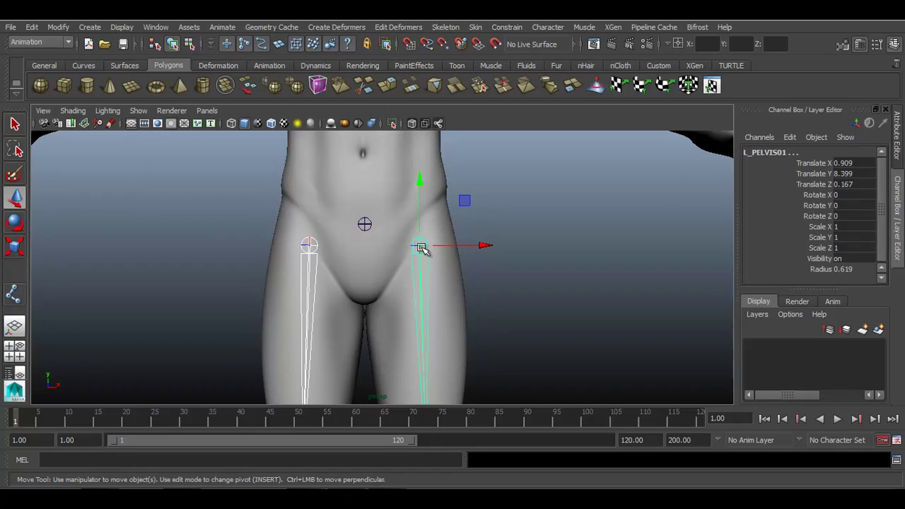
{"action": "left_click", "coordinate": [365, 225]}
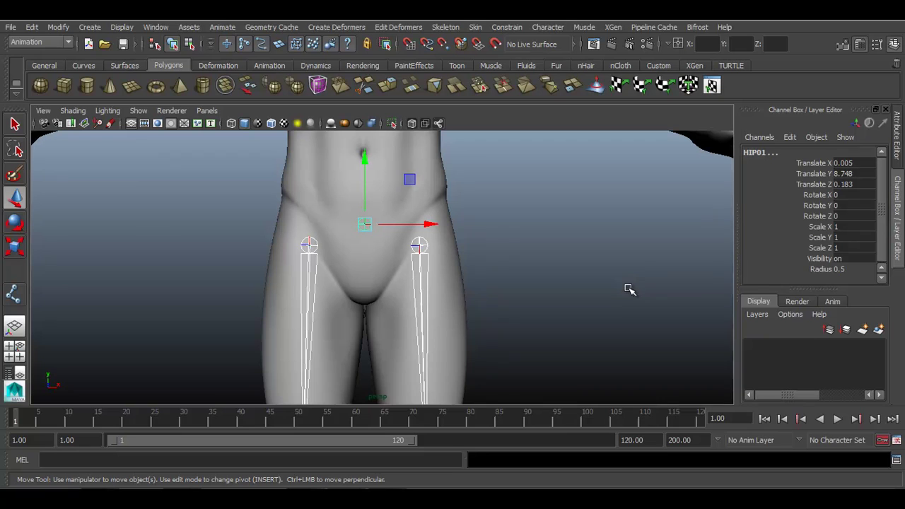
{"action": "key", "text": "p"}
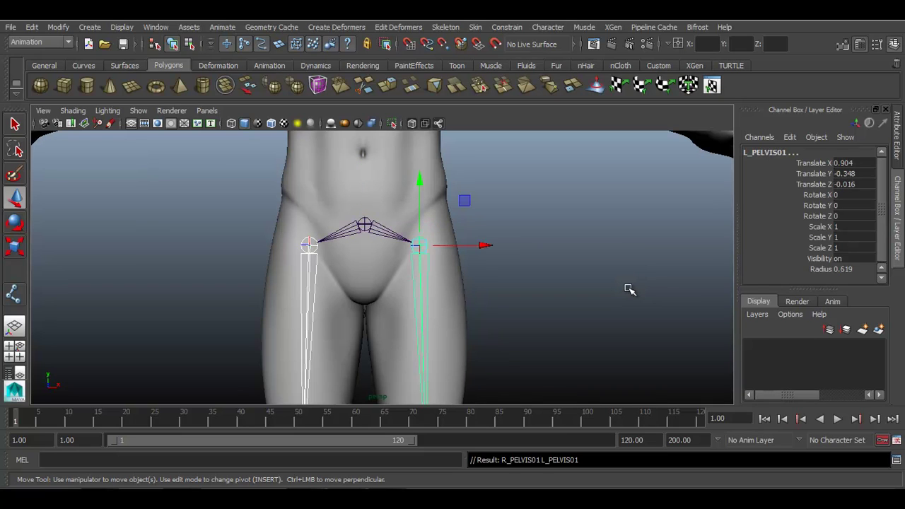
{"action": "left_click", "coordinate": [629, 289]}
Step: Select HIP01 to examine the hierarchy beneath it, clear the selection, and review the leg skeleton on the whole character
{"action": "scroll", "coordinate": [630, 290], "scroll_direction": "up", "scroll_amount": 5}
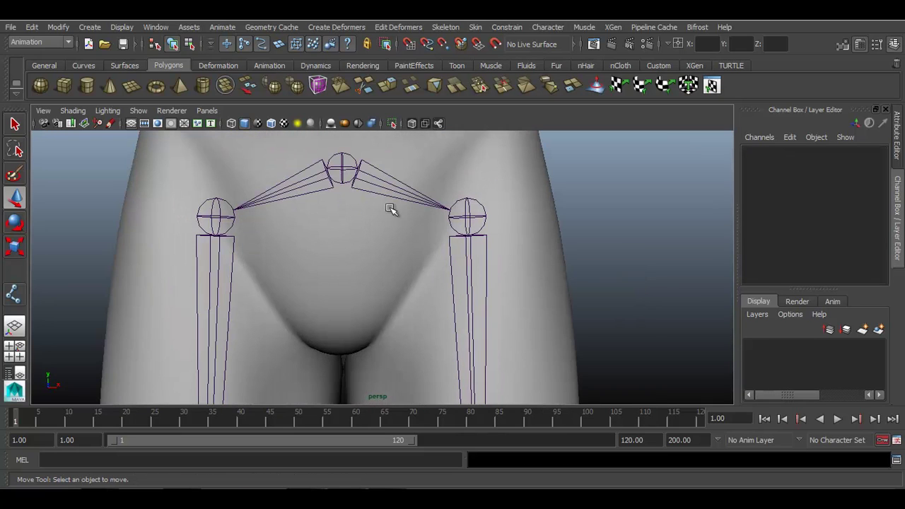
{"action": "left_click", "coordinate": [342, 164]}
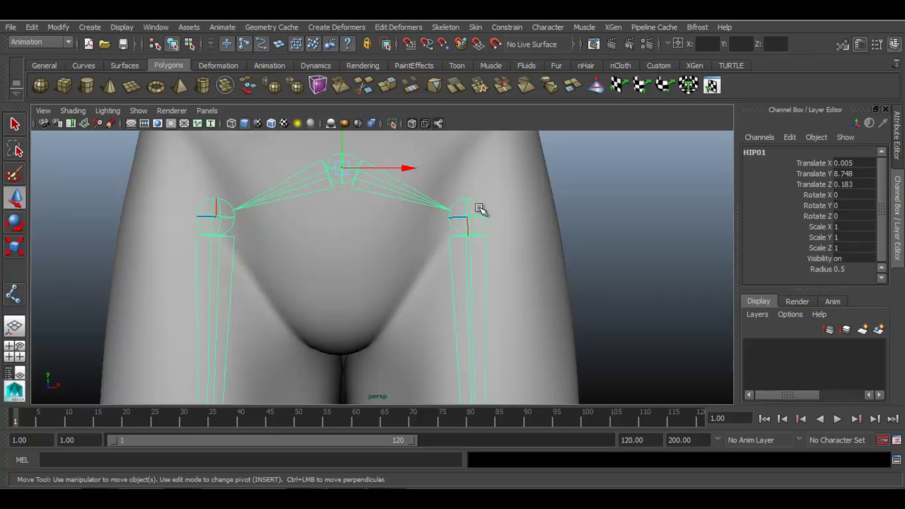
{"action": "left_click", "coordinate": [590, 239]}
{"action": "scroll", "coordinate": [594, 240], "scroll_direction": "down", "scroll_amount": 5}
{"action": "scroll", "coordinate": [495, 273], "scroll_direction": "down", "scroll_amount": 3}
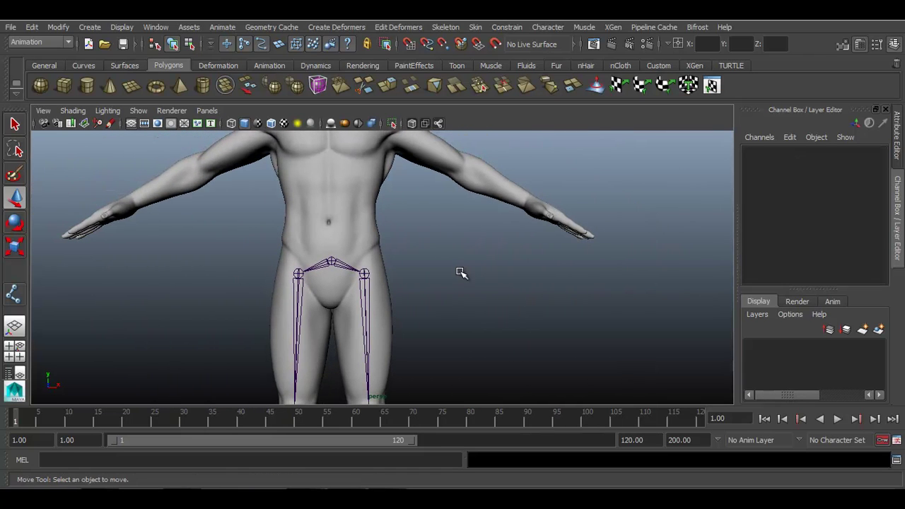
{"action": "key", "text": "space"}
{"action": "scroll", "coordinate": [485, 266], "scroll_direction": "down", "scroll_amount": 5}
{"action": "left_click_drag", "start_coordinate": [485, 269], "coordinate": [517, 288], "text": "alt"}
{"action": "right_click_drag", "start_coordinate": [517, 289], "coordinate": [526, 317], "text": "alt"}
{"action": "left_click_drag", "start_coordinate": [526, 318], "coordinate": [515, 317], "text": "alt"}
{"action": "right_click_drag", "start_coordinate": [504, 316], "coordinate": [485, 317], "text": "alt"}
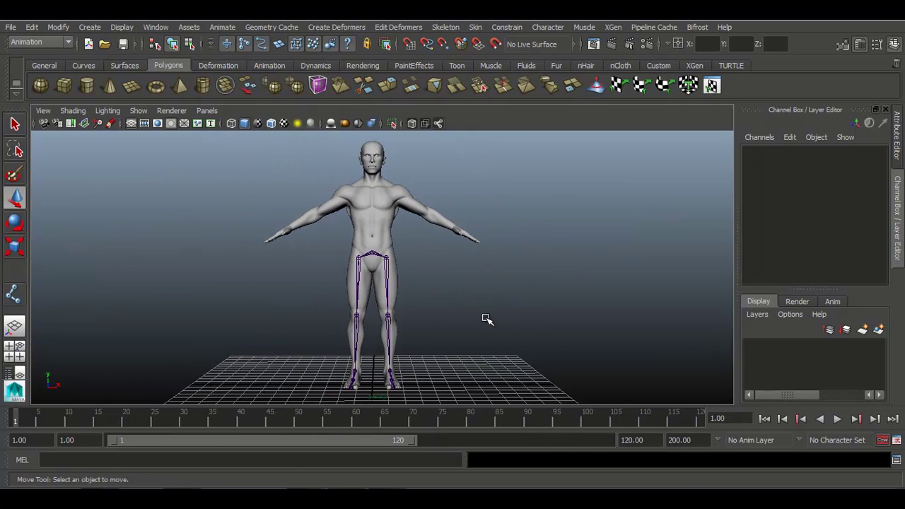